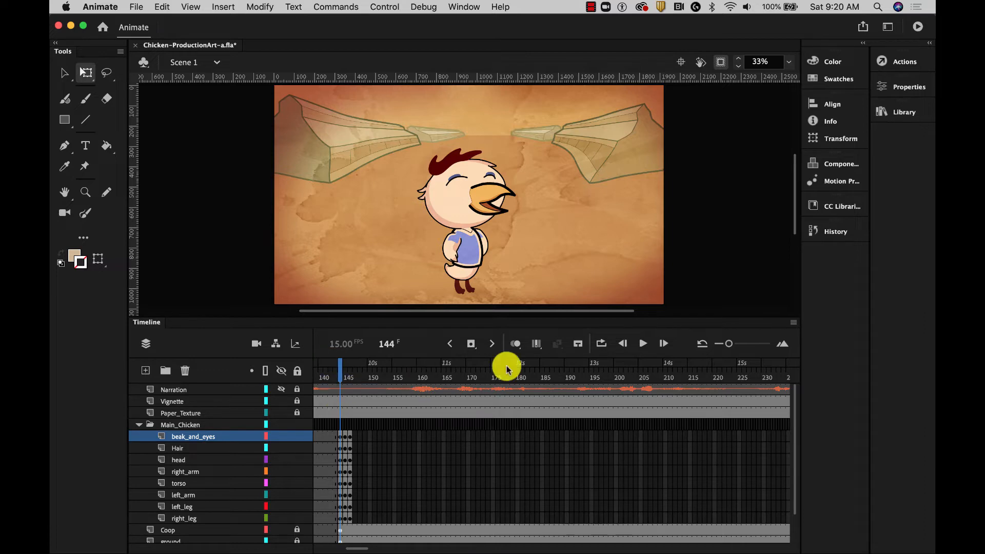
Use Edit Multiple Frames over the chicken's keyframes to select all its artwork and move it together to the stage's left side
left_click(536, 343)
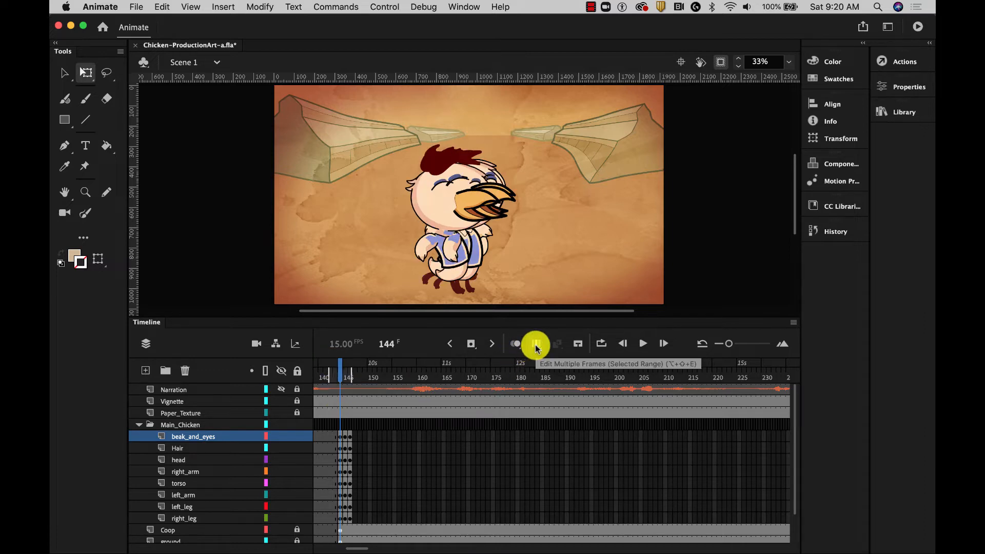
mouse_move(330, 380)
left_mouse_down()
mouse_move(355, 377)
mouse_move(340, 377)
left_mouse_up()
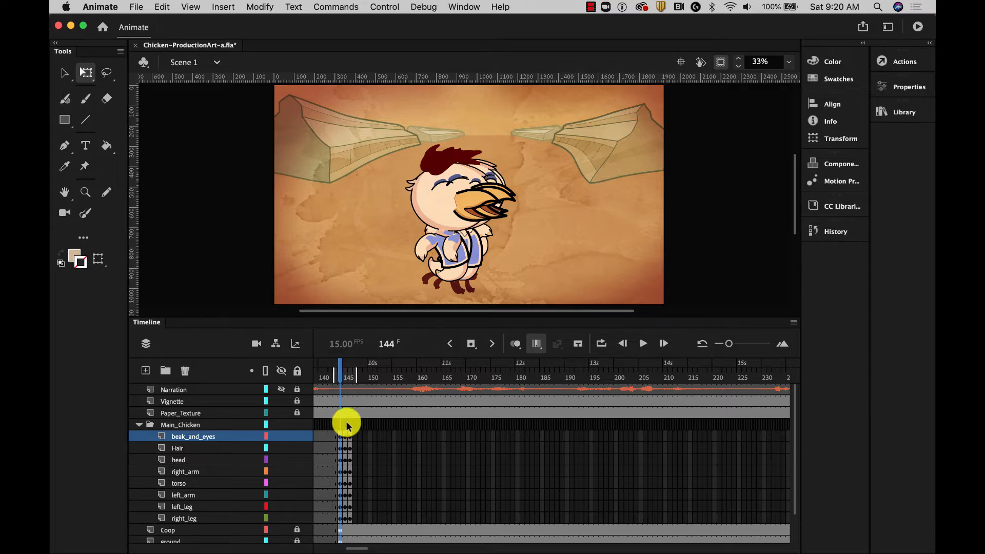
left_click(163, 6)
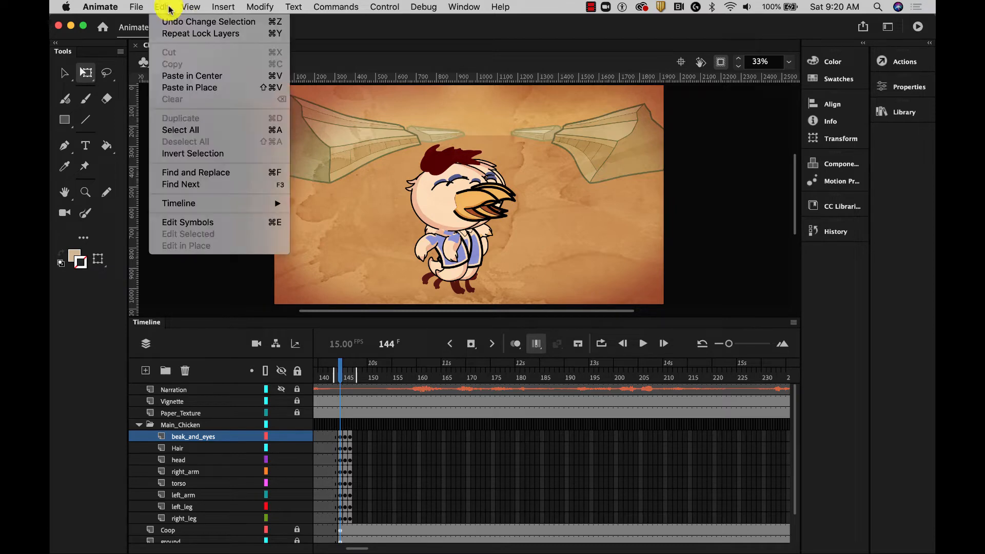
left_click(177, 130)
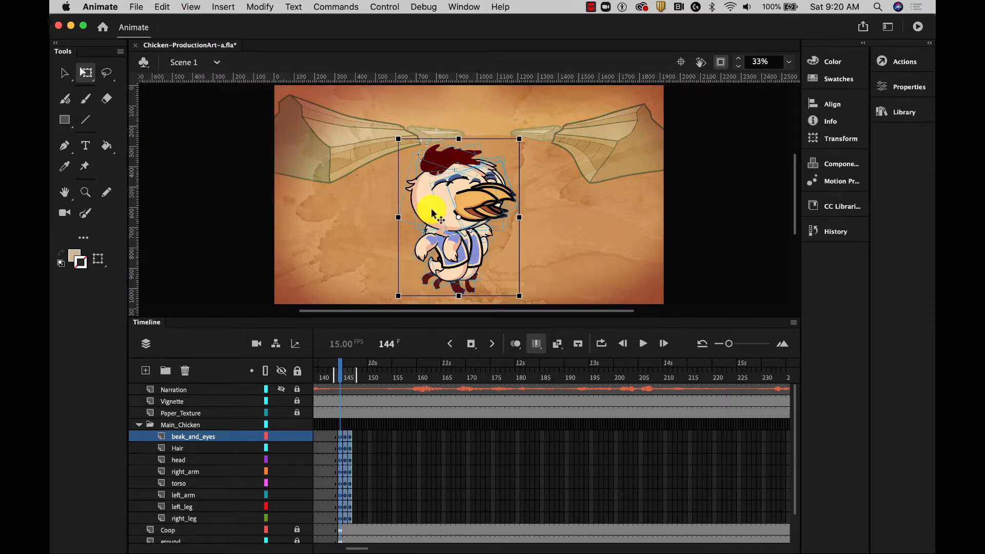
left_click_drag(446, 215, 325, 204)
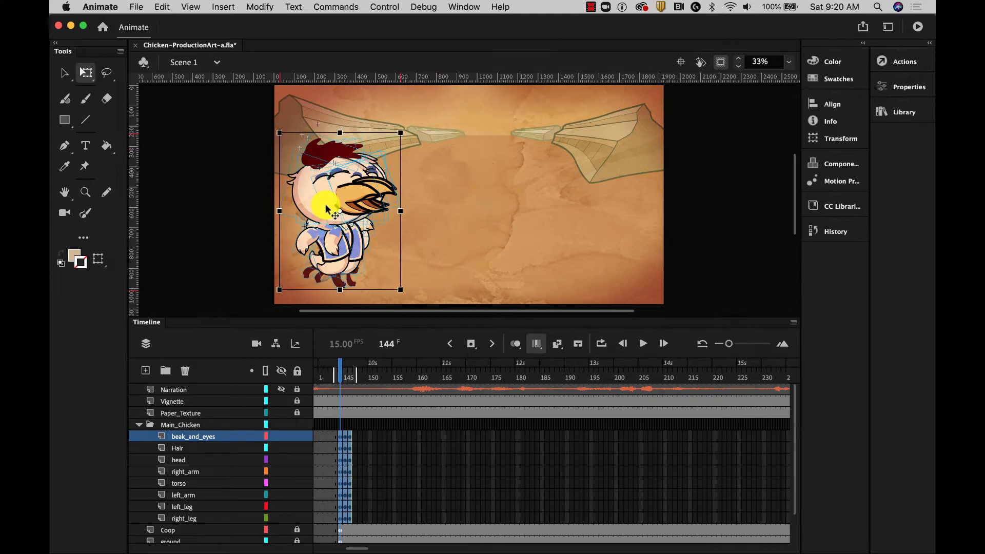
left_click_drag(407, 126, 421, 113)
key("super+z")
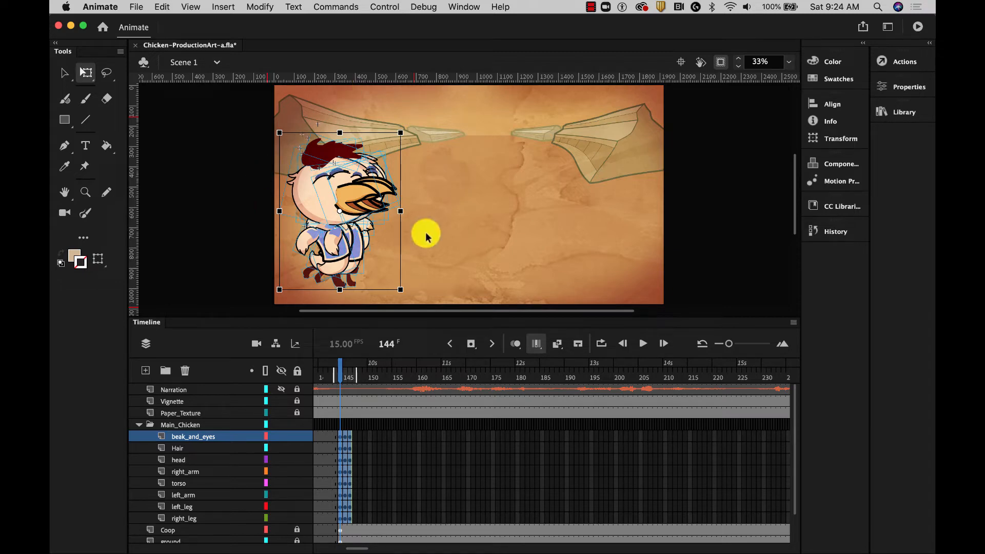
left_click(425, 233)
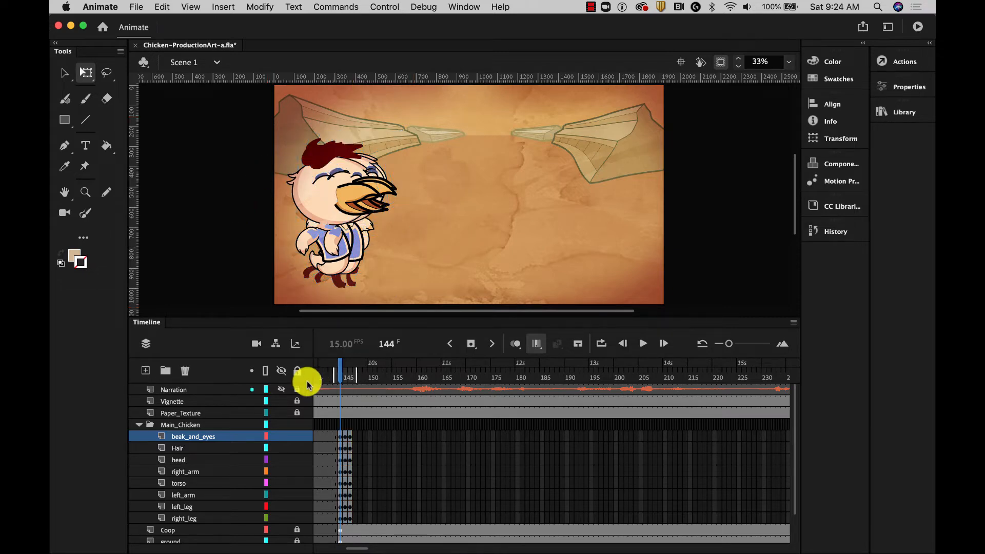
Lock and collapse the Main_Chicken folder, and add a layer folder named Friend above it
left_click(297, 424)
left_click(139, 425)
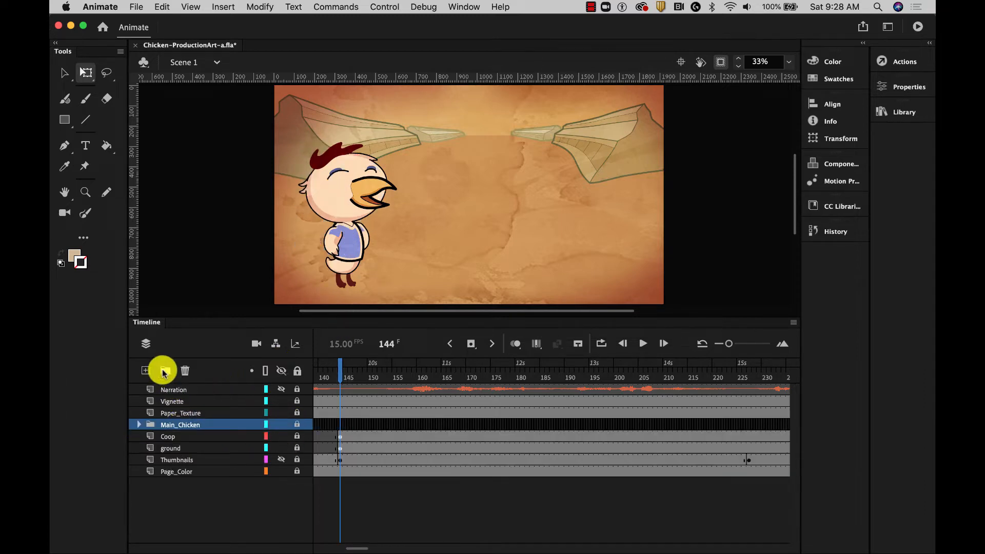
left_click(164, 371)
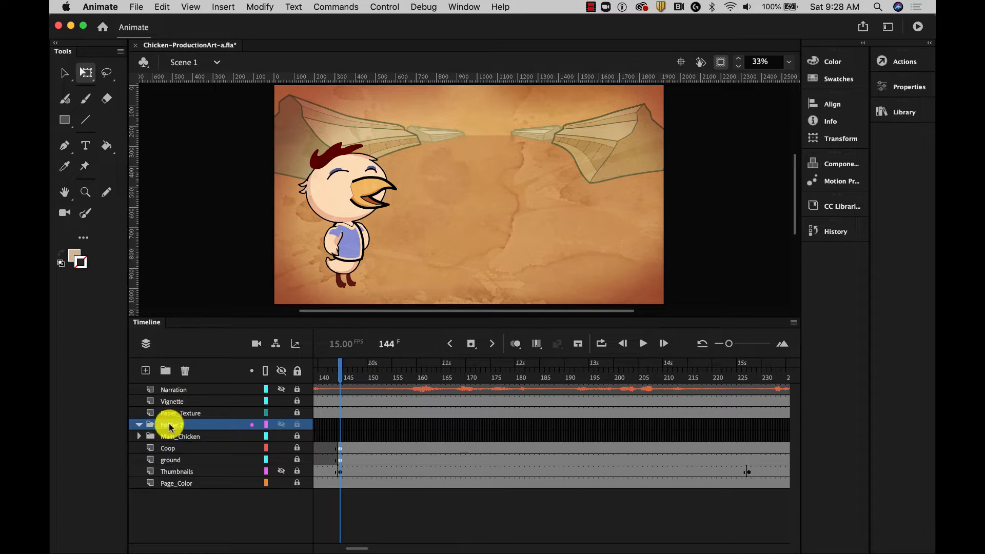
double_click(170, 425)
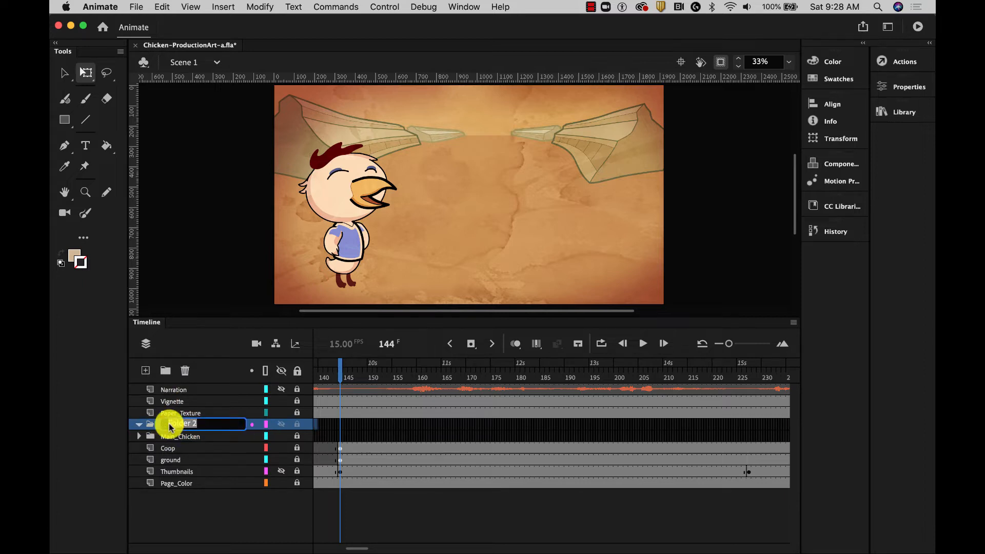
type("Friend")
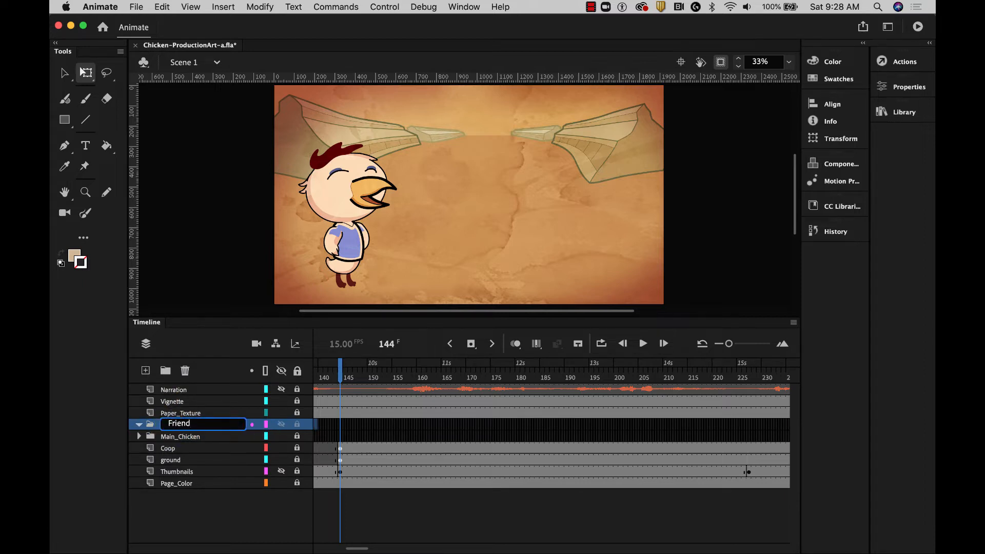
key("Return")
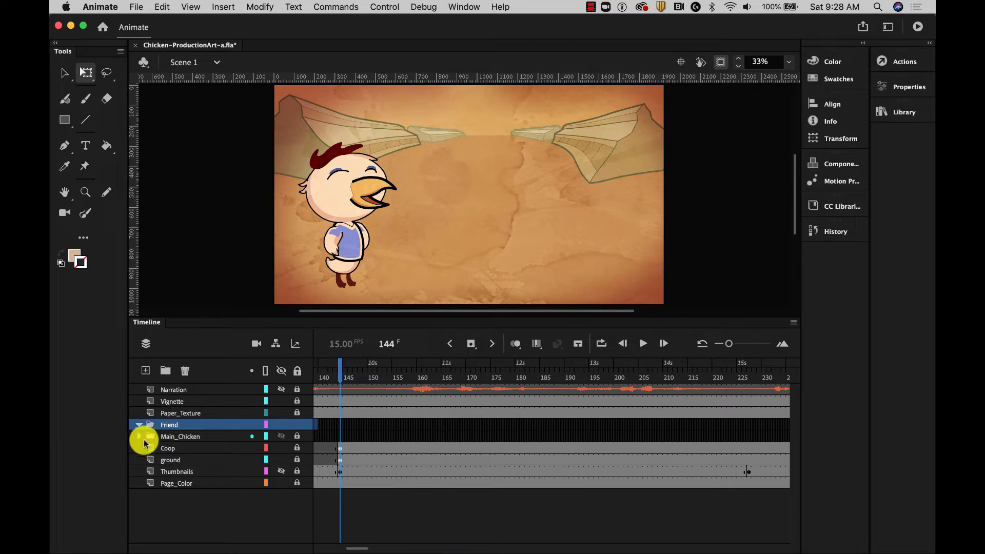
Add a new layer inside the Friend folder and insert a keyframe on it at frame 144
left_click(141, 371)
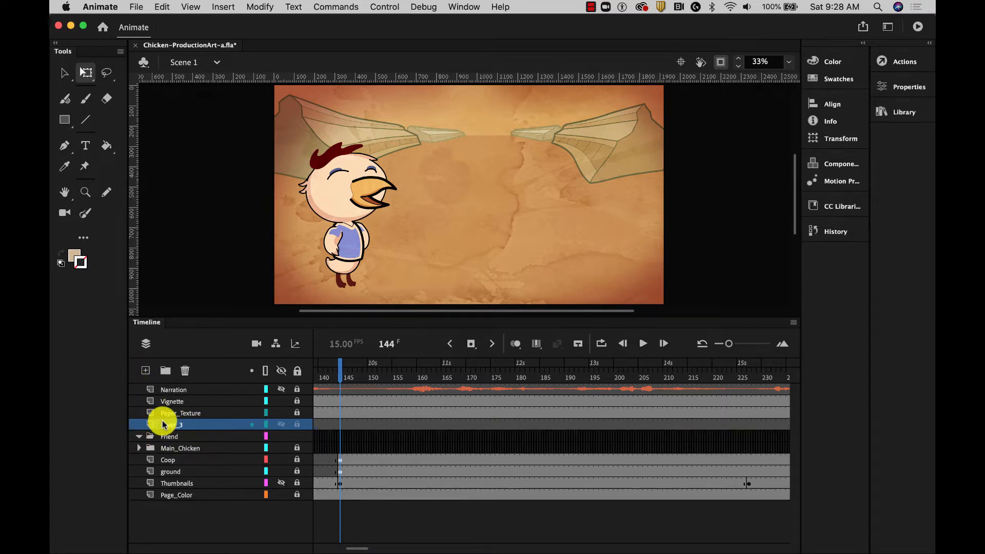
left_click_drag(162, 421, 172, 438)
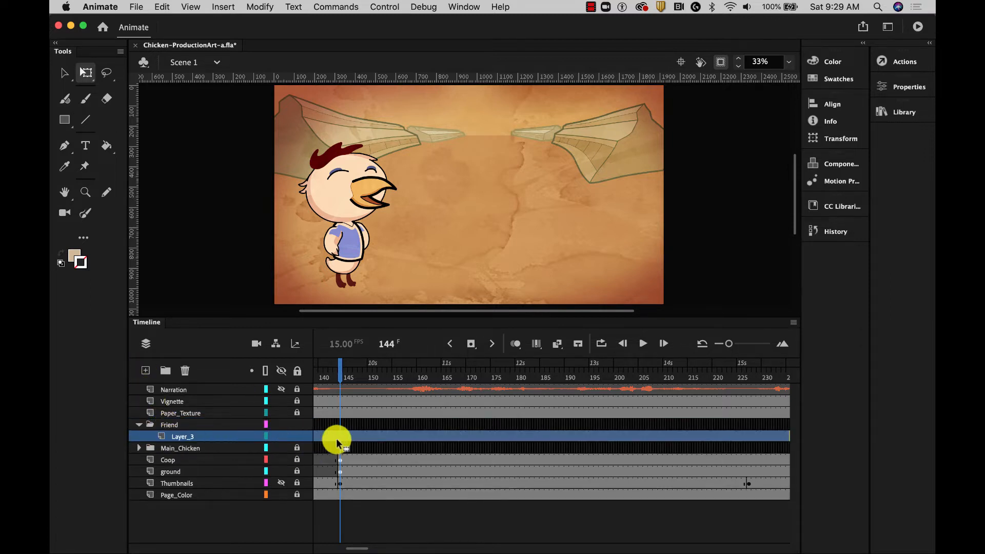
left_click(339, 437)
right_click(340, 439)
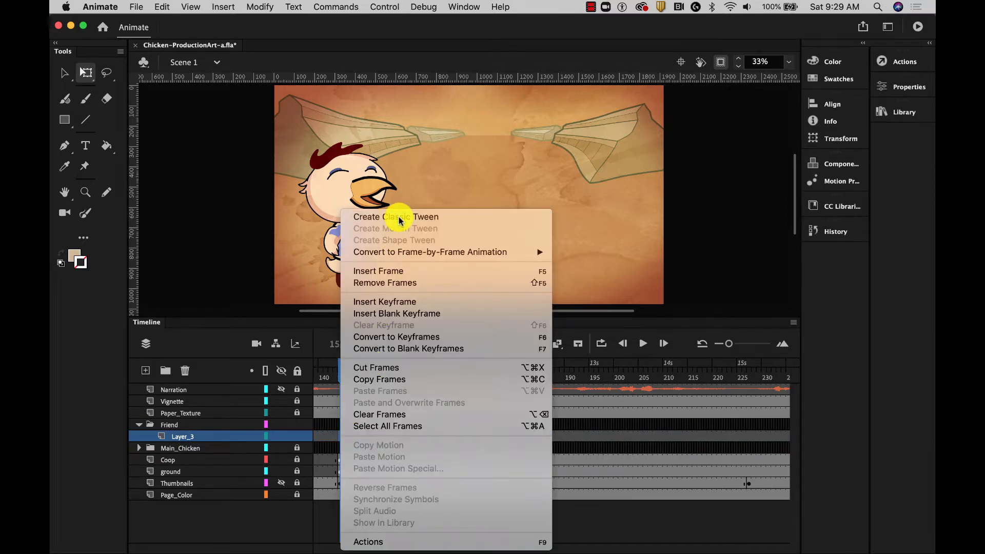
left_click(395, 302)
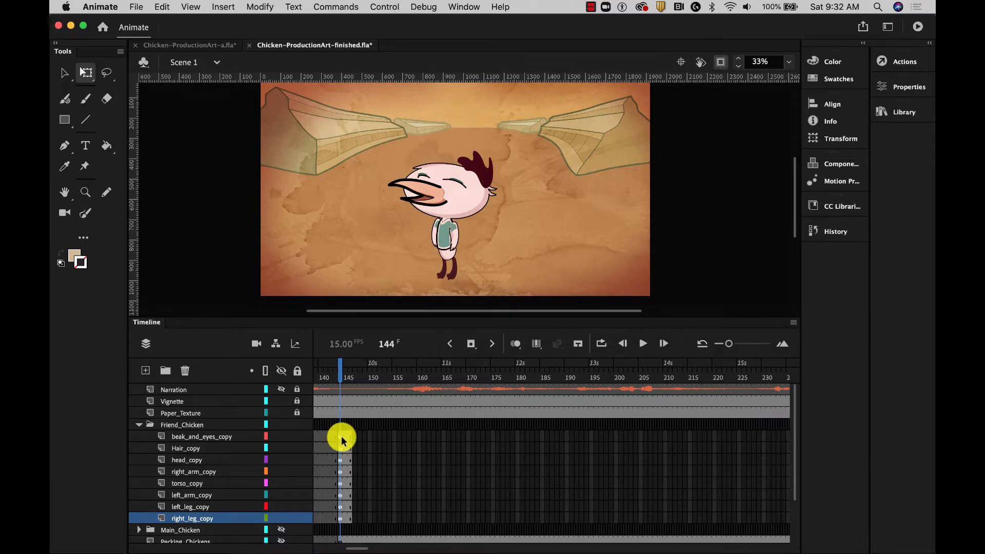
Copy frame 144 of all Friend_Chicken layers in Chicken-ProductionArt-finished.fla and paste the frames at frame 144 of Layer_3 in Chicken-ProductionArt-a.fla
left_click_drag(341, 439, 340, 521)
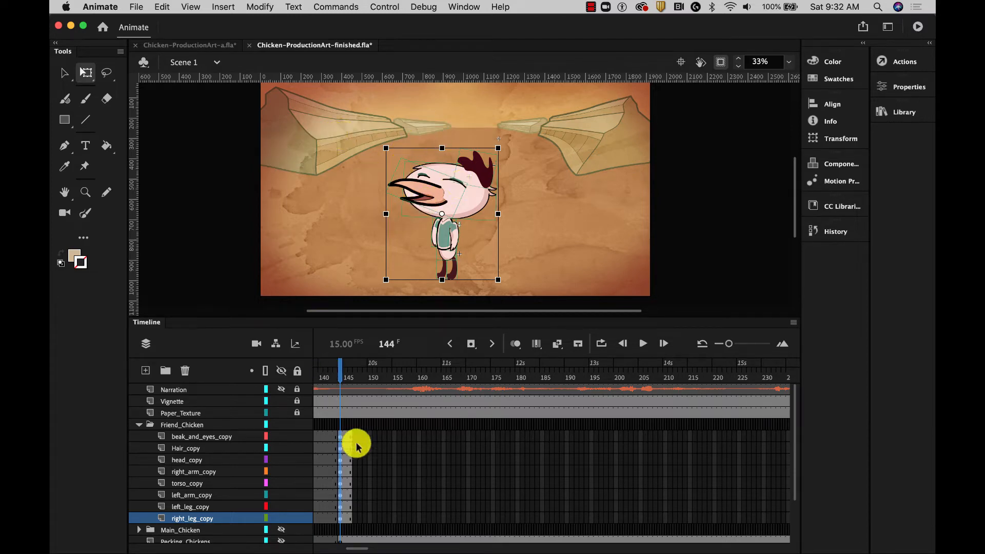
right_click(339, 439)
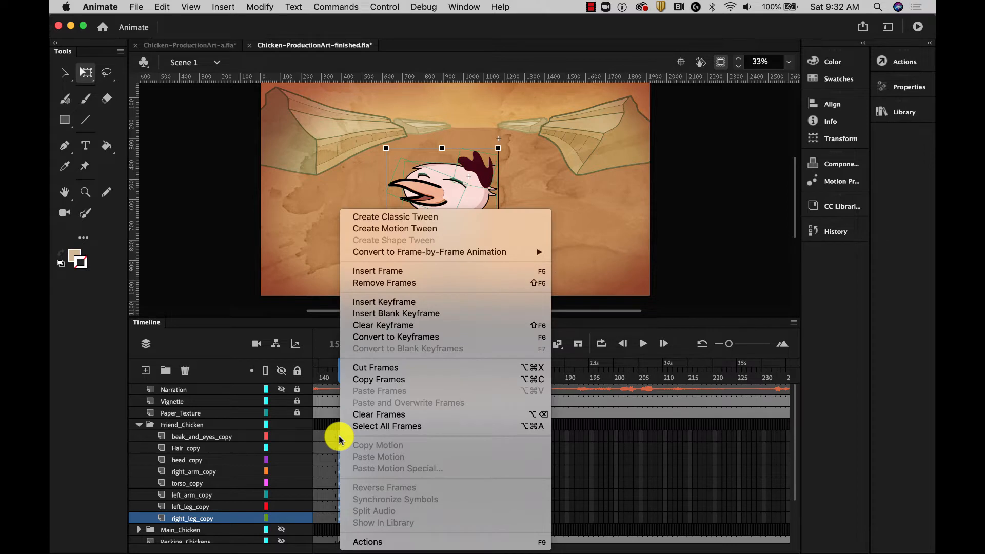
left_click(372, 379)
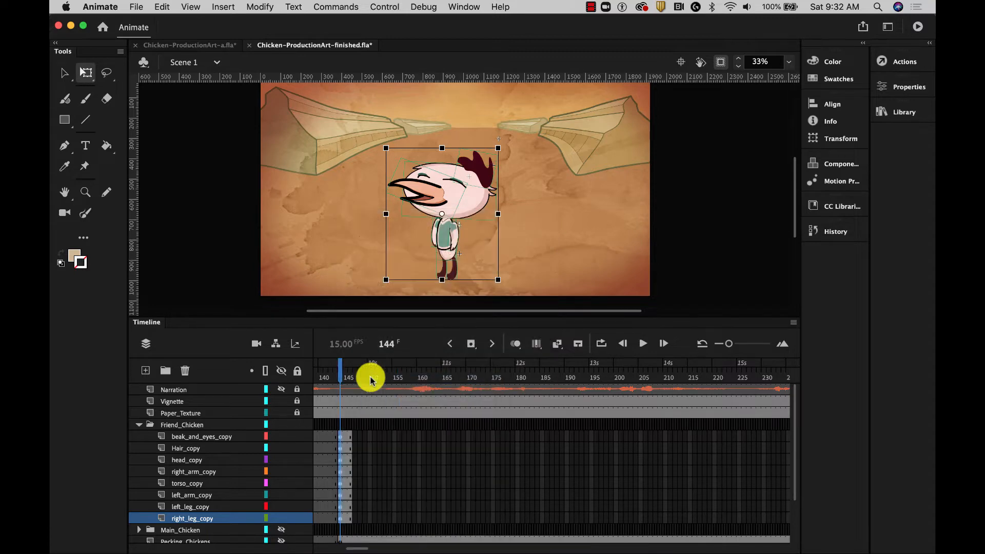
left_click(213, 47)
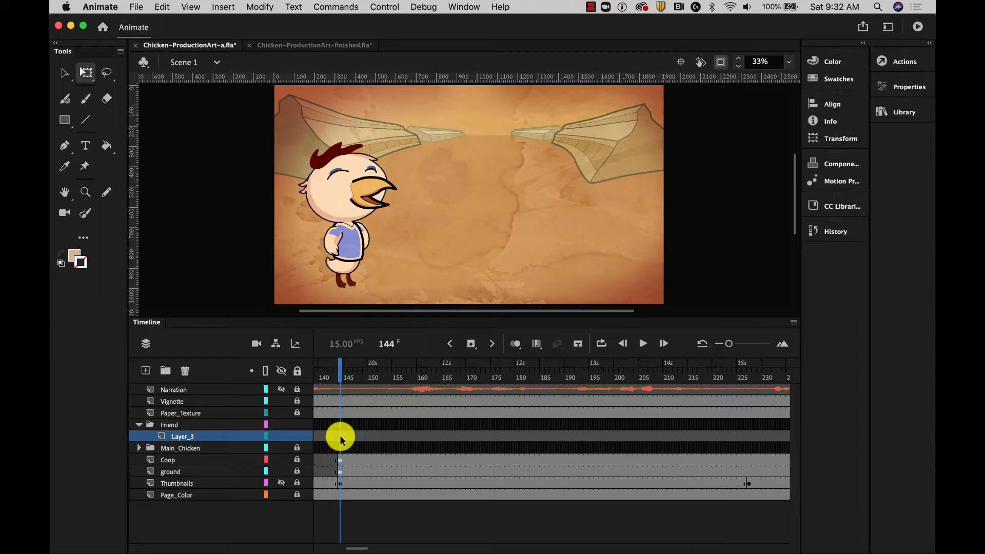
right_click(340, 435)
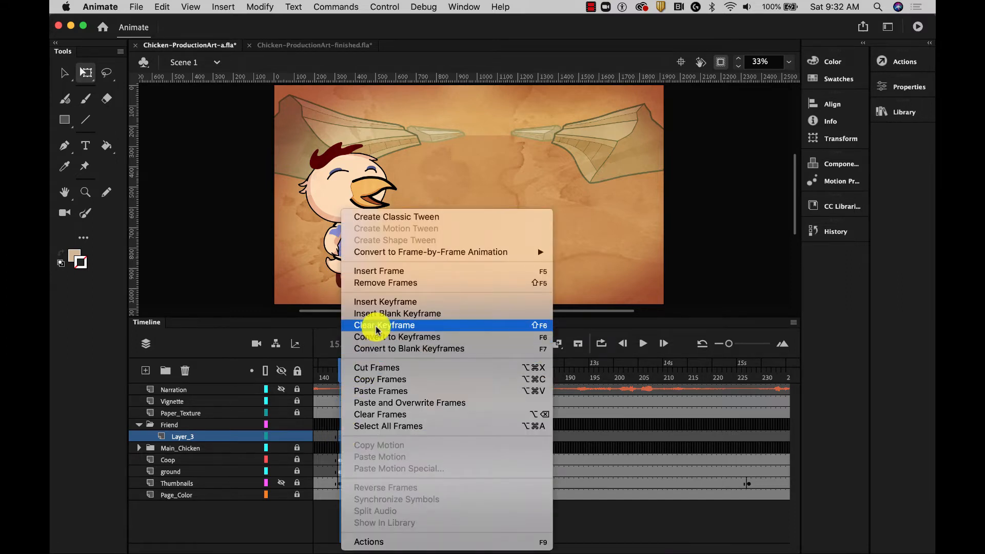
left_click(375, 392)
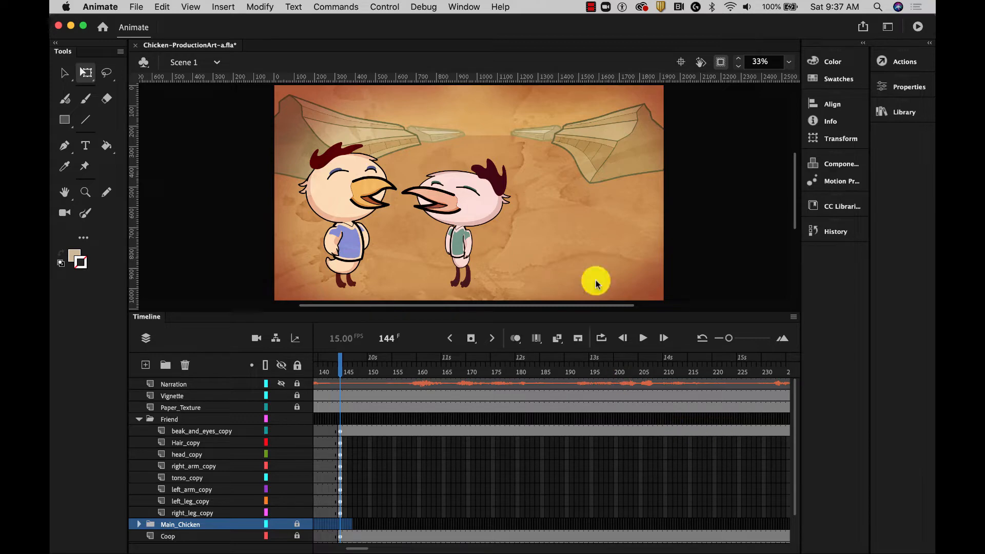
Collapse and lock the Friend layer folder
left_click(139, 419)
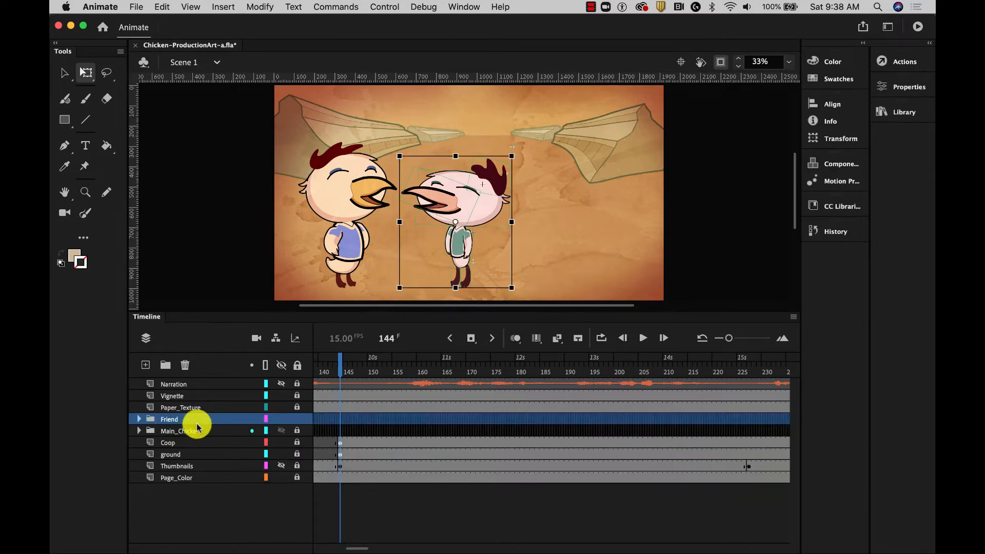
left_click(297, 419)
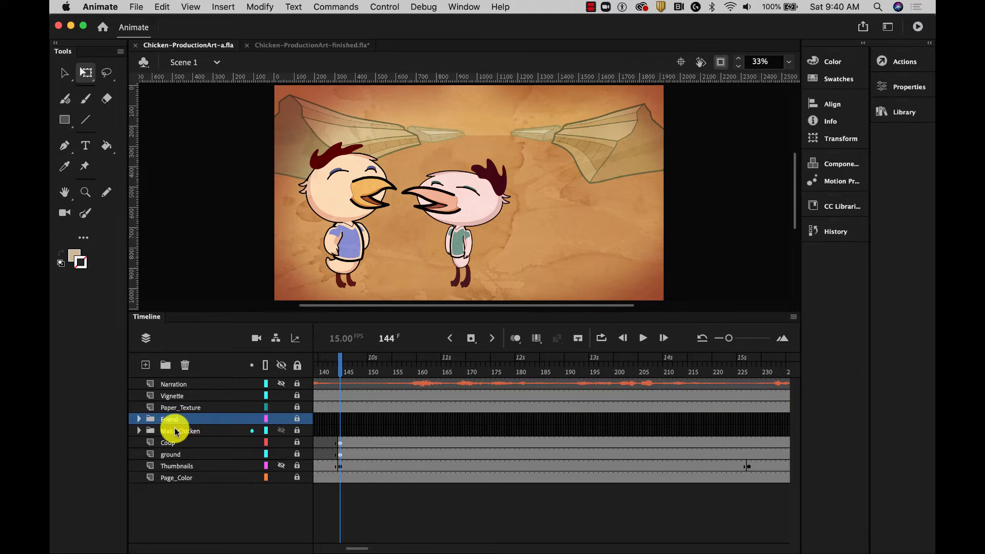
Add a layer named Pecking_Chickens directly above the Coop layer and insert a keyframe on it at frame 144
left_click(169, 444)
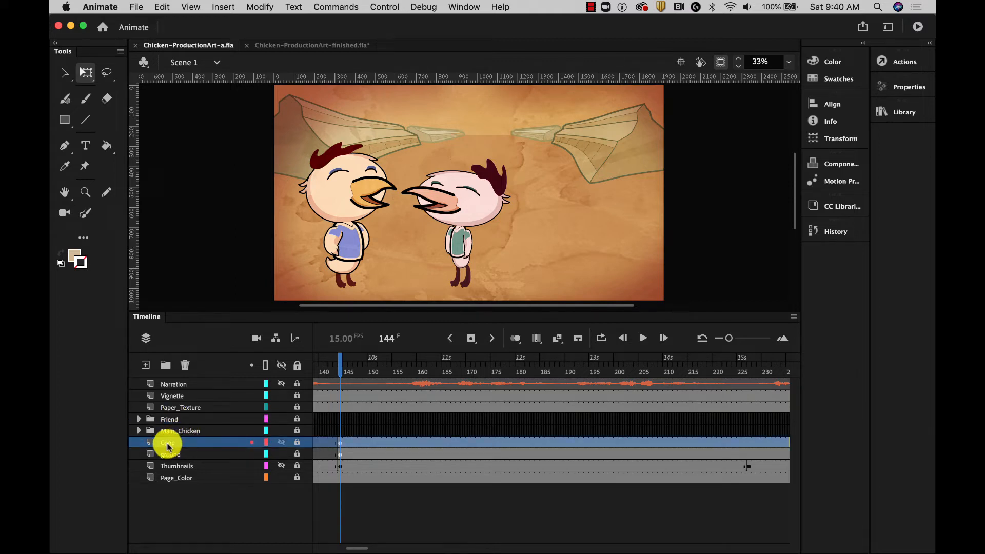
left_click(145, 364)
double_click(171, 442)
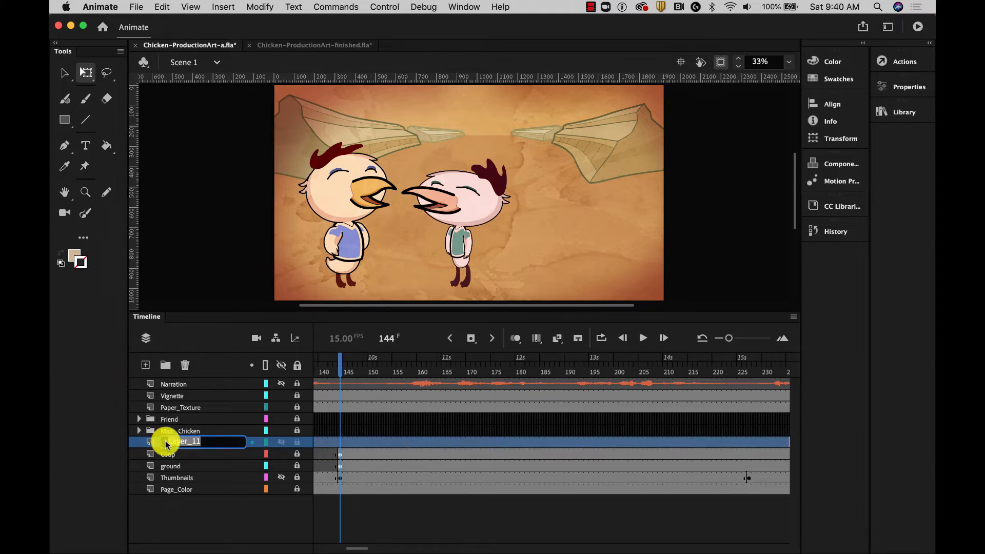
type("Pecki")
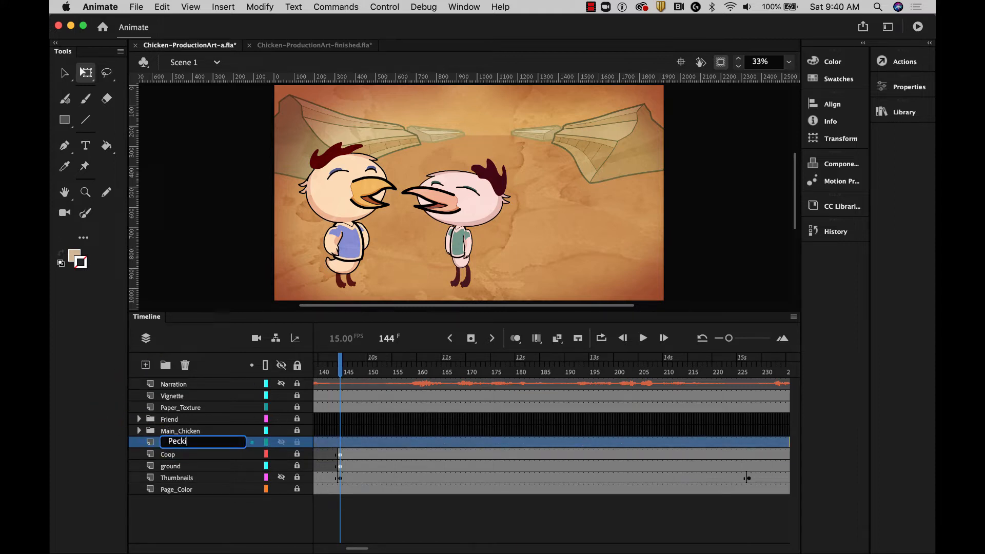
type("ng Chickens")
key("Return")
right_click(340, 441)
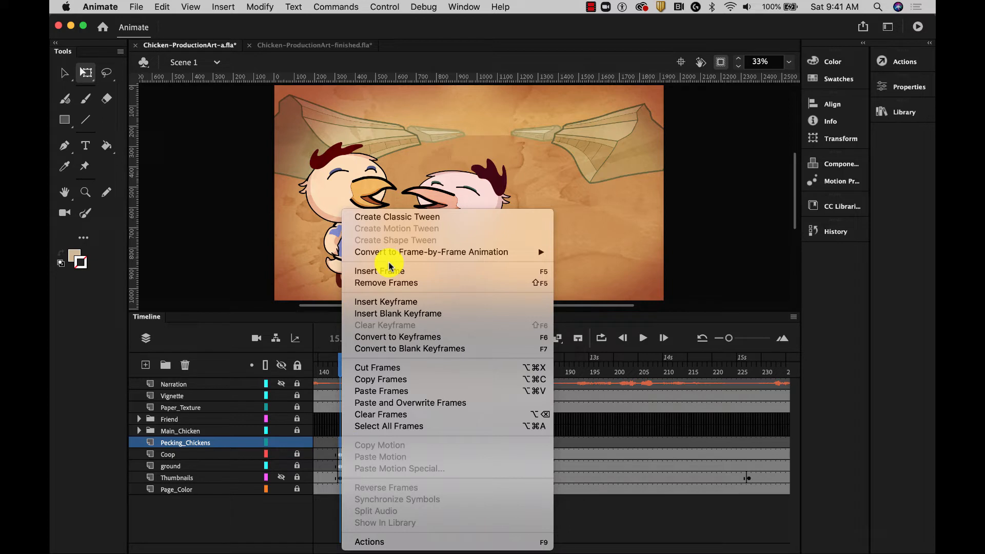
left_click(385, 302)
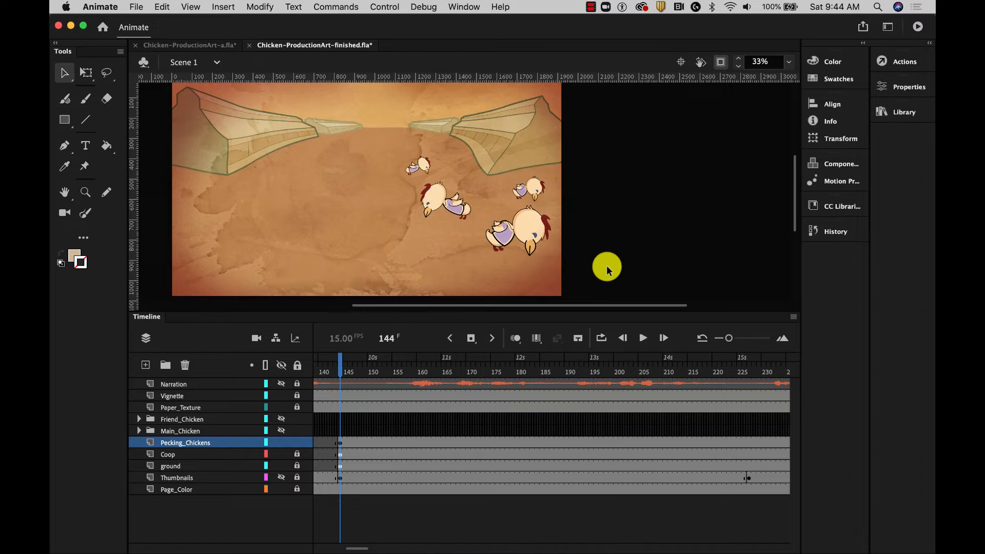
Copy the pecking chickens from Chicken-ProductionArt-finished.fla and paste them in place at frame 144 of Pecking_Chickens in Chicken-ProductionArt-a.fla
left_click(528, 229)
right_click(527, 229)
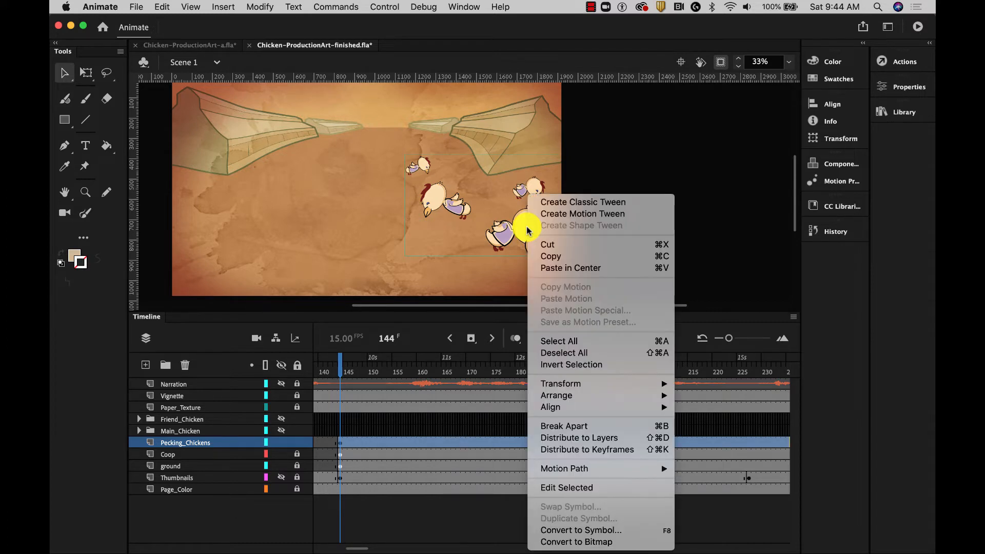
left_click(545, 260)
left_click(198, 44)
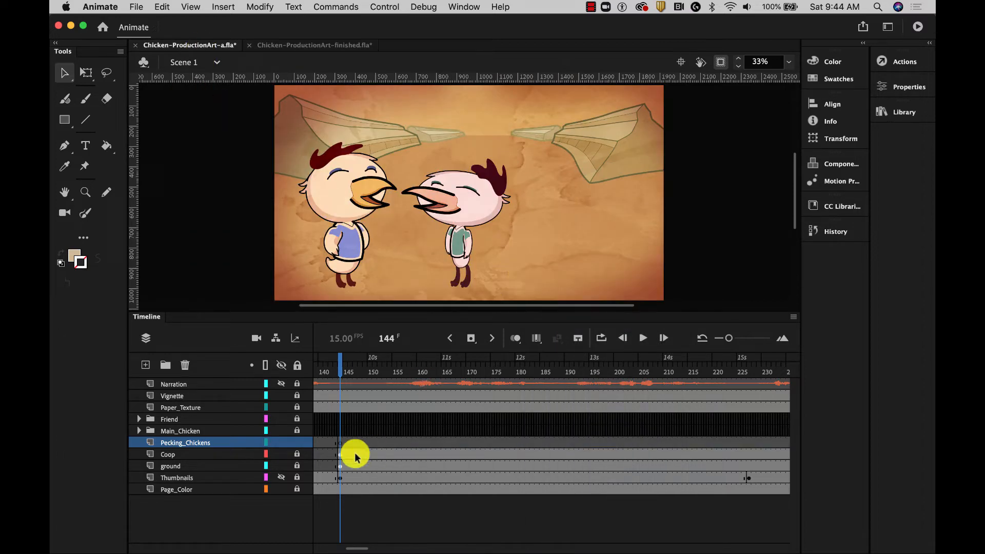
left_click(341, 442)
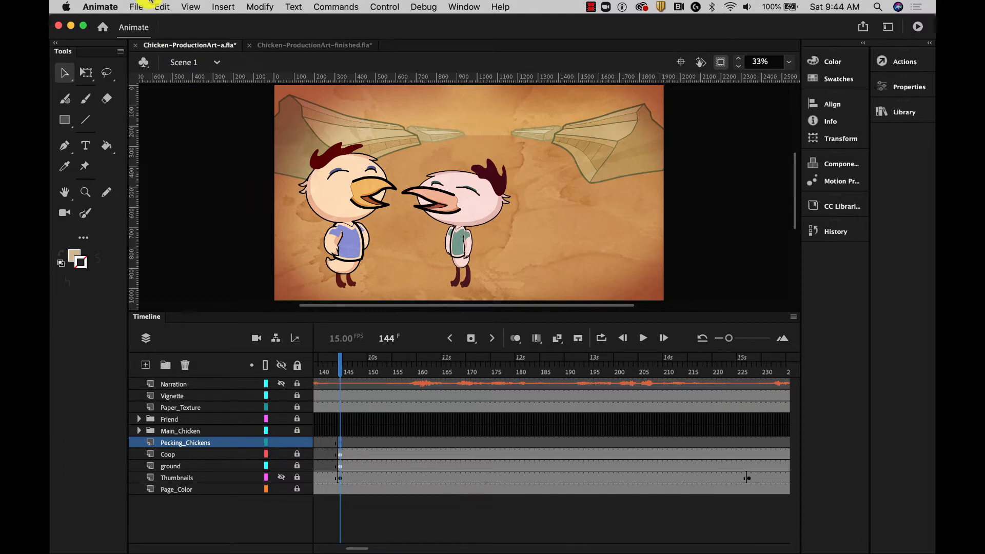
left_click(162, 7)
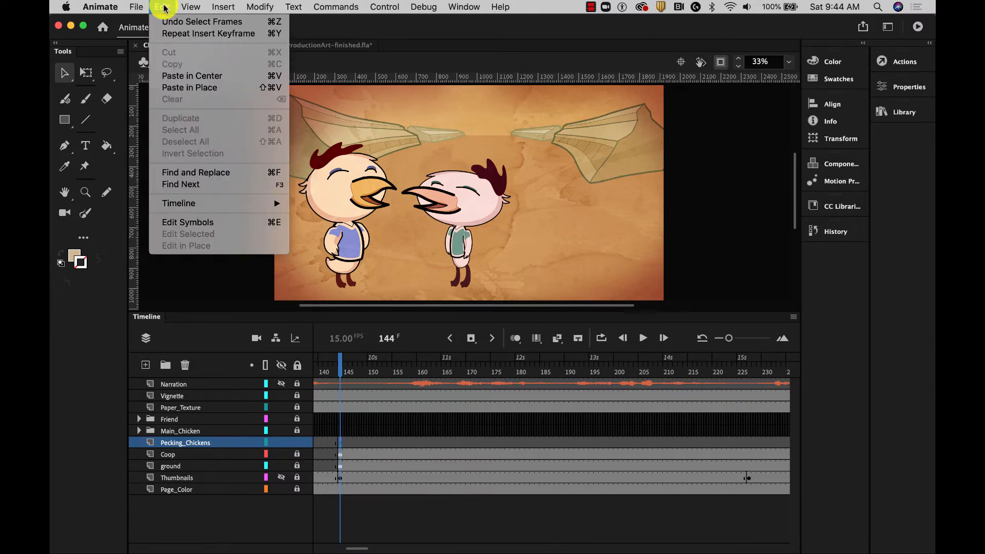
left_click(178, 89)
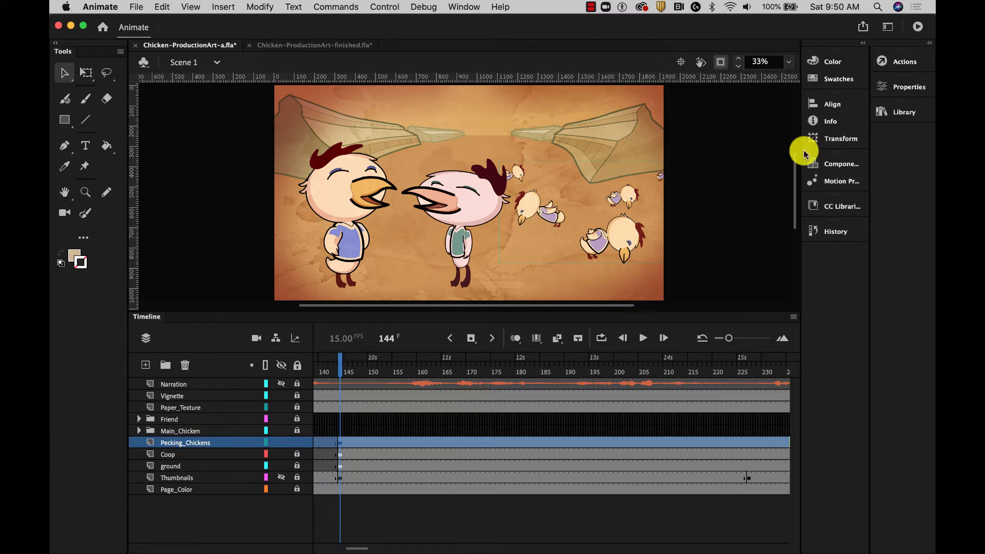
Add an Adjust Color filter to the Pecking_Chickens frame at frame 144
left_click(904, 89)
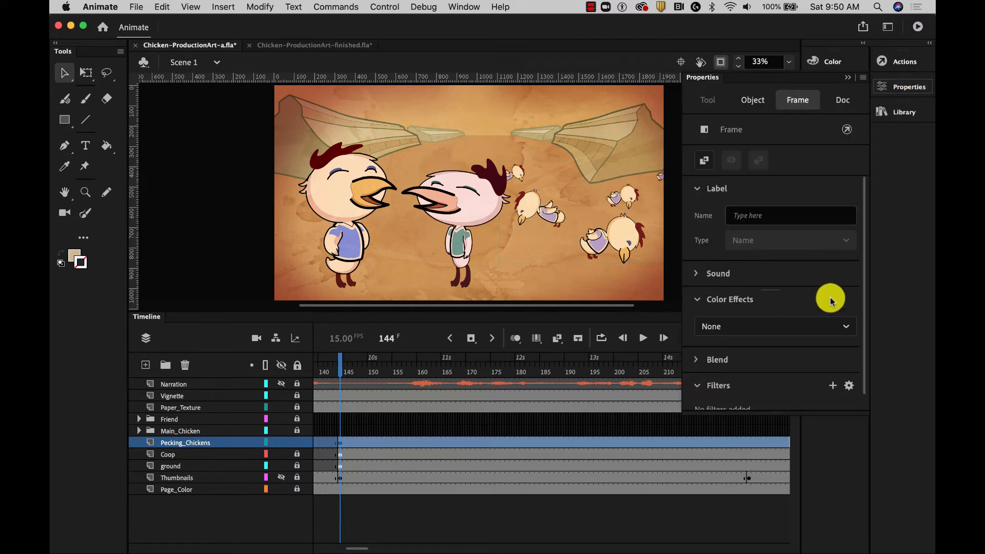
left_click_drag(863, 261, 863, 354)
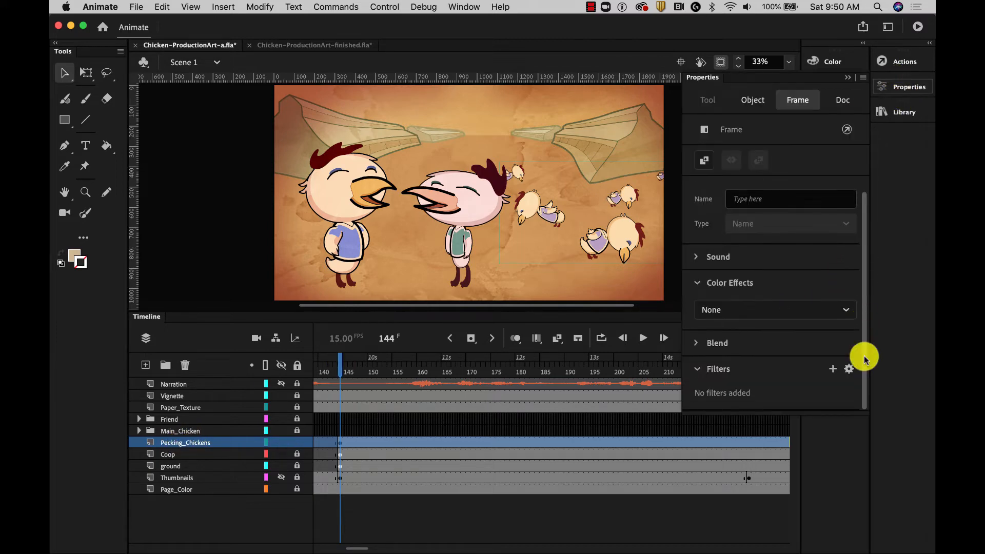
left_click(832, 369)
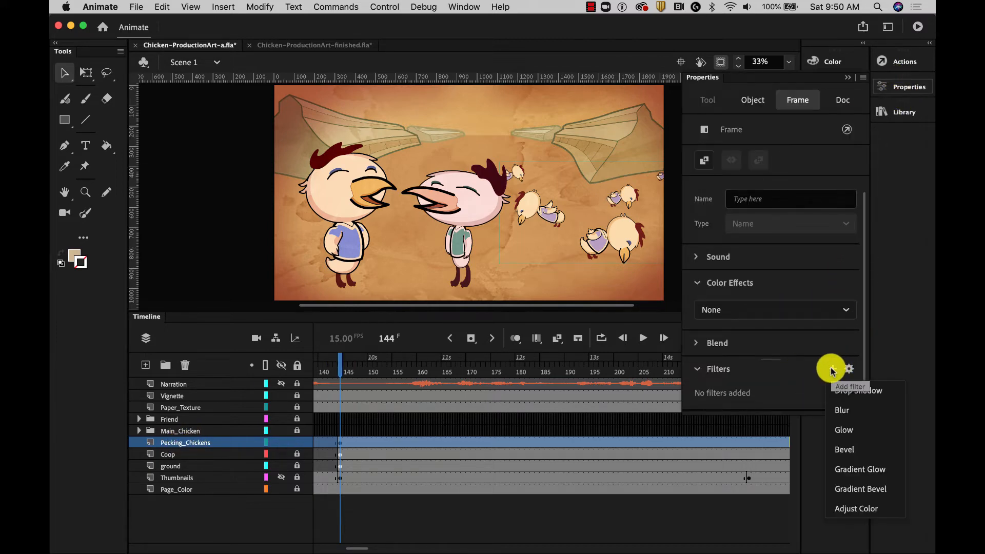
left_click(861, 507)
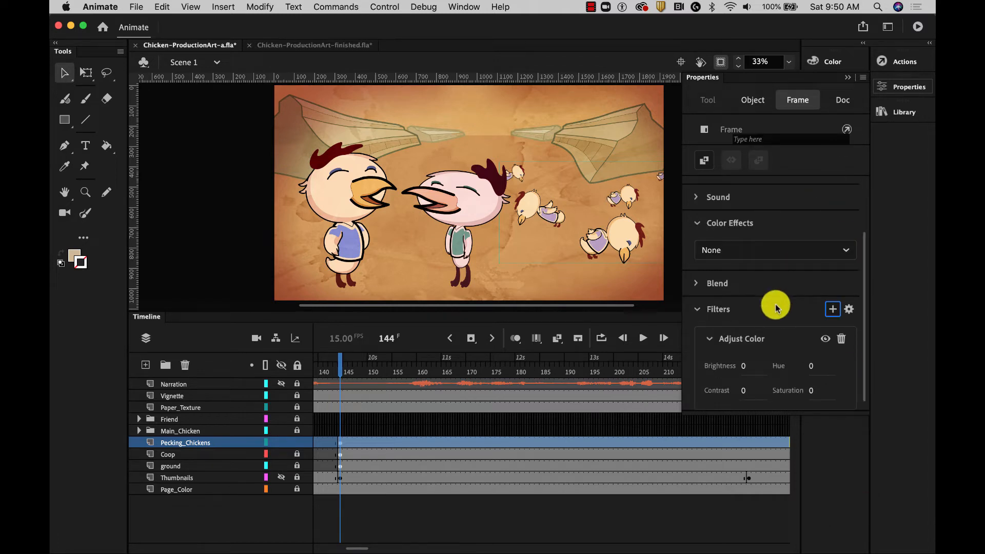
Set the Adjust Color filter on Pecking_Chickens to brightness 31, hue 3 and contrast -40
left_click(743, 366)
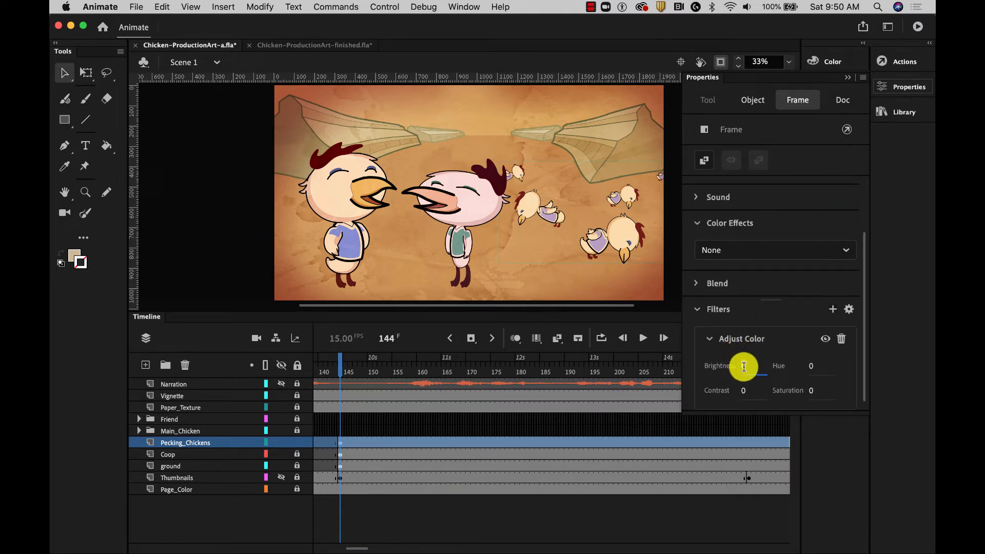
type("31")
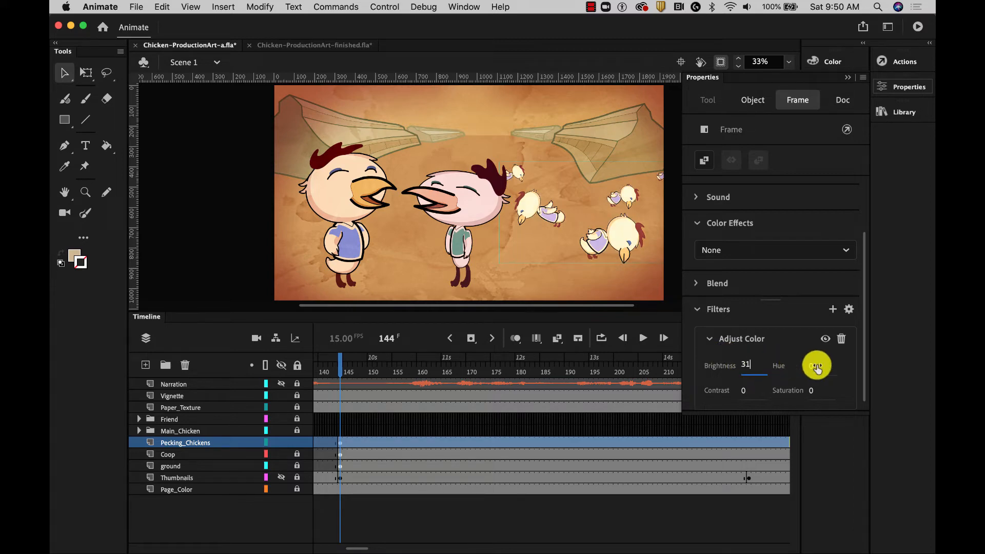
left_click(816, 368)
left_click(813, 368)
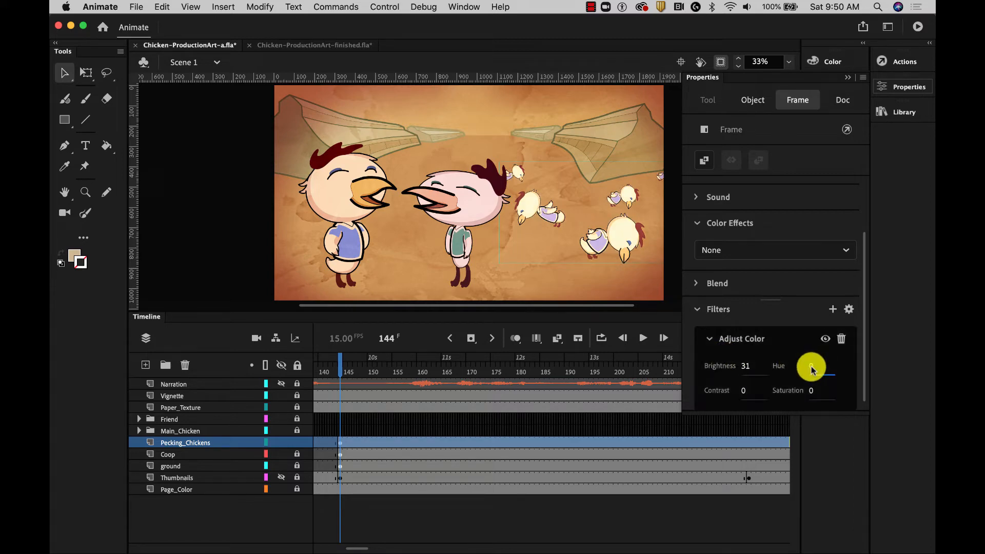
type("3")
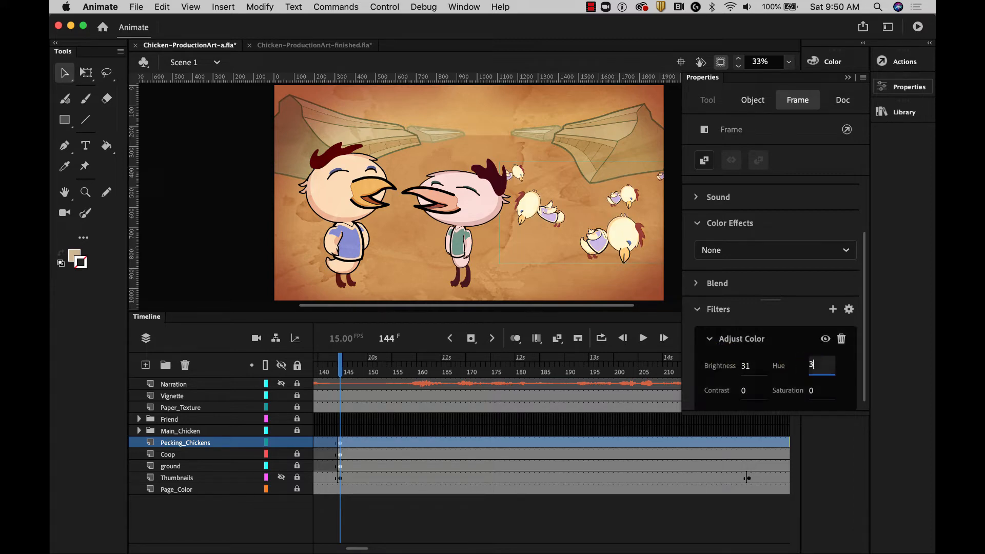
left_click(744, 392)
type("-")
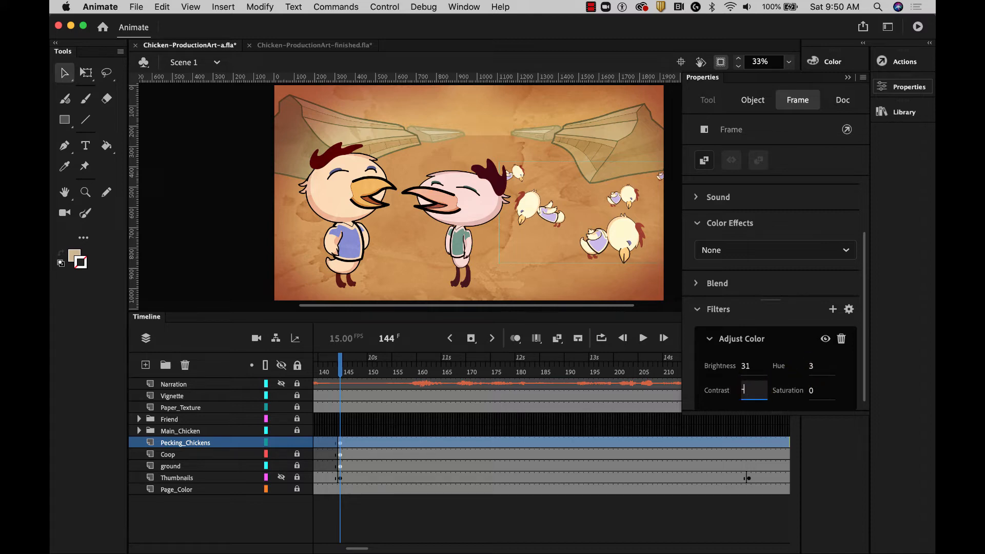
type("40")
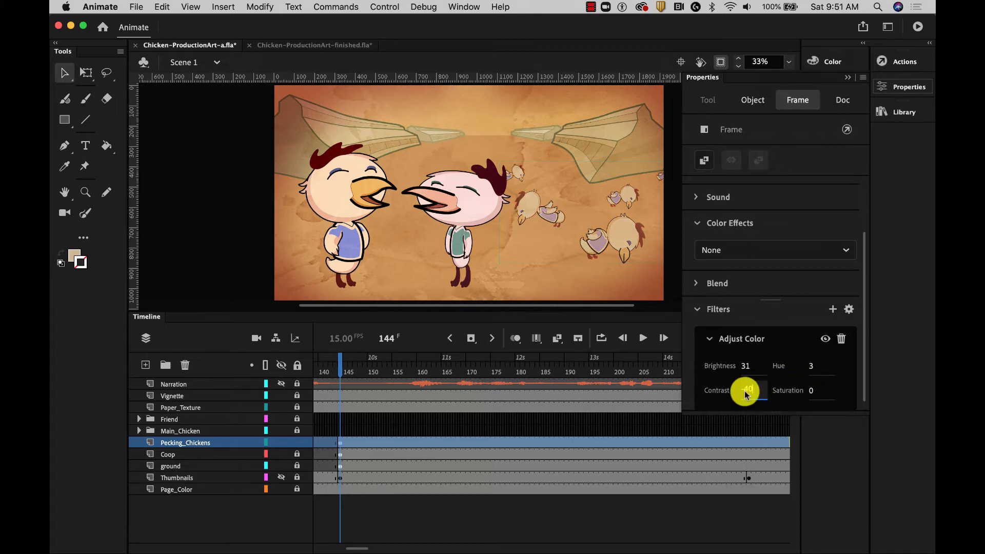
left_click(812, 391)
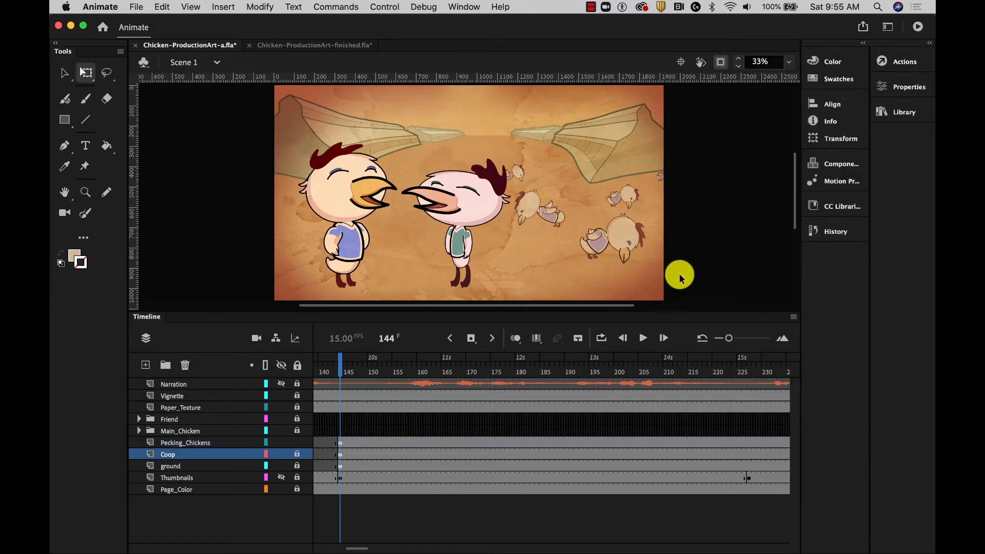
Add a layer named Pecking_Chickens_2 directly above the Coop layer and insert a keyframe on it at frame 144
left_click(146, 365)
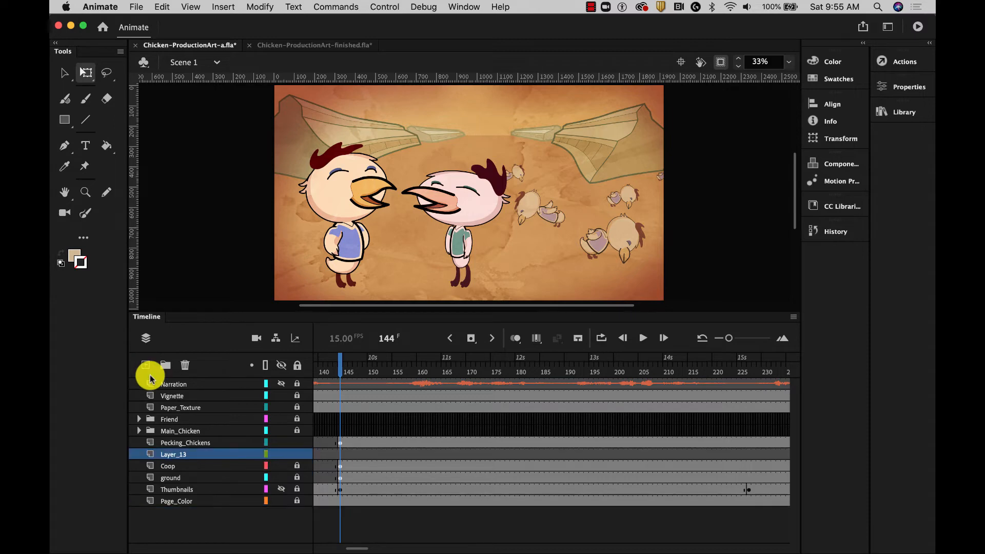
double_click(170, 455)
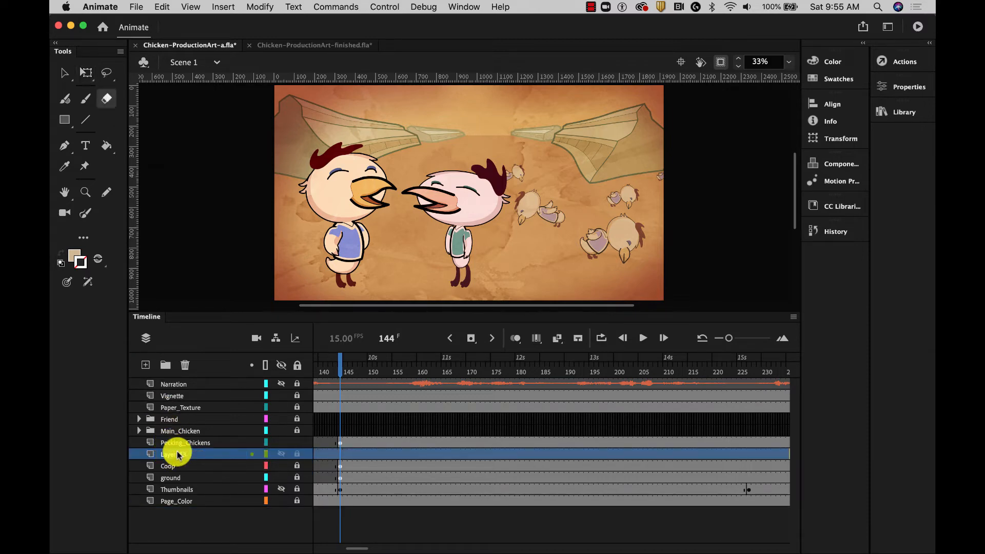
key("c")
key("shift+c")
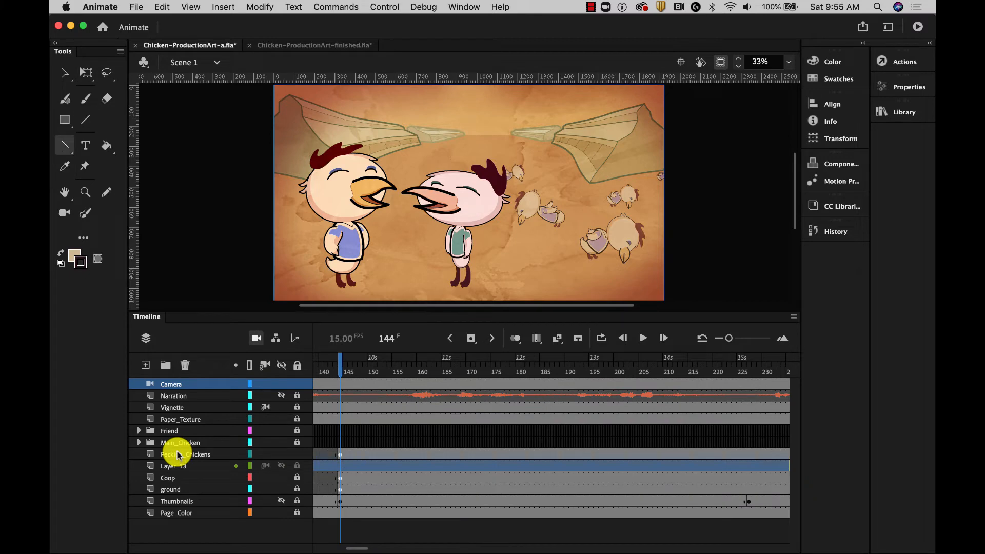
key("h")
key("i")
key("c")
key("k")
key("e")
key("n")
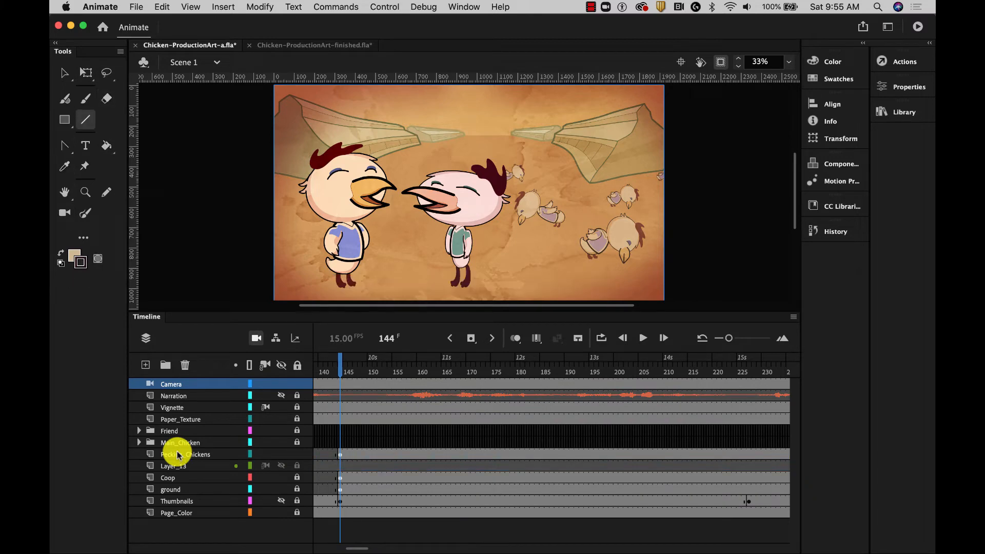
right_click(341, 467)
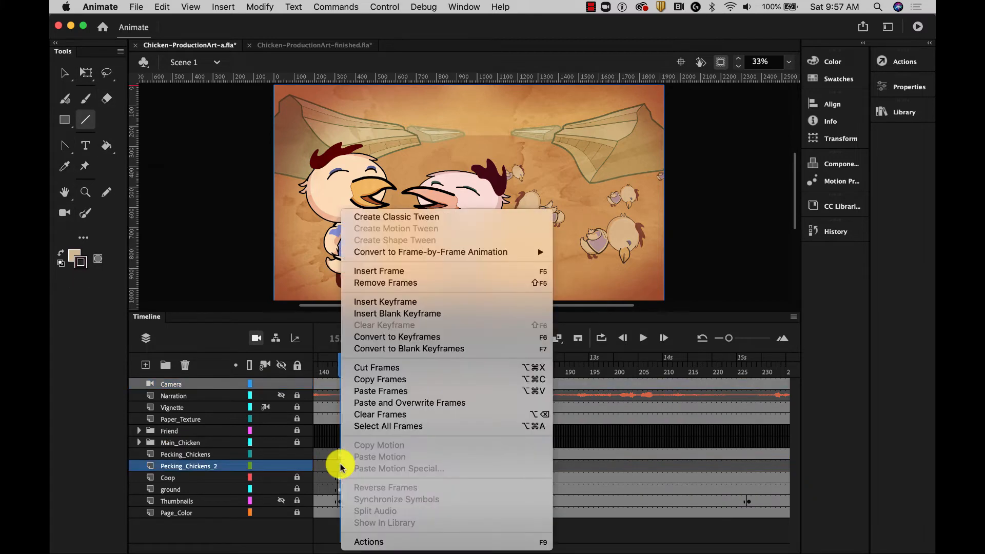
left_click(380, 306)
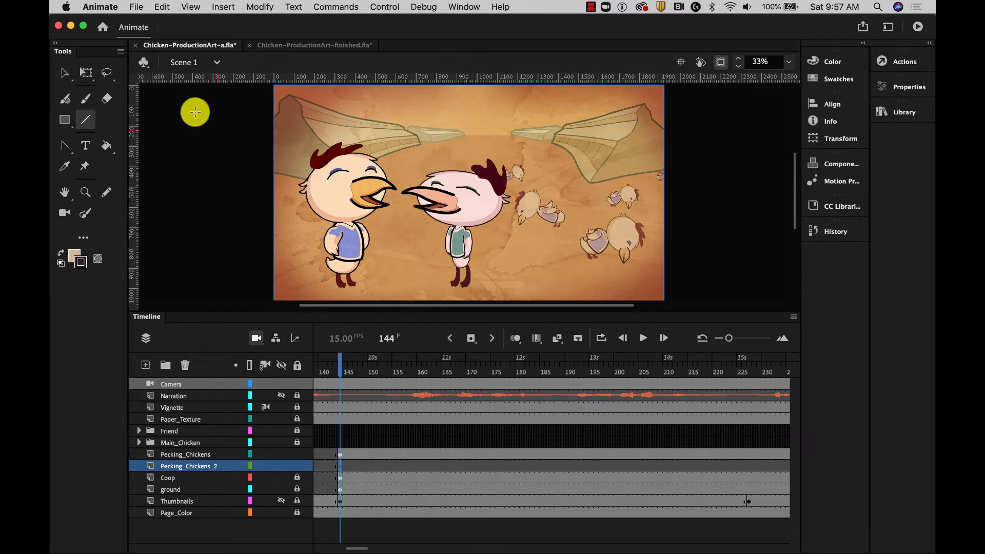
Copy the chickens from the Pecking_Chickens layer and paste them in the center at frame 144 of Pecking_Chickens_2
left_click(67, 75)
left_click(619, 234)
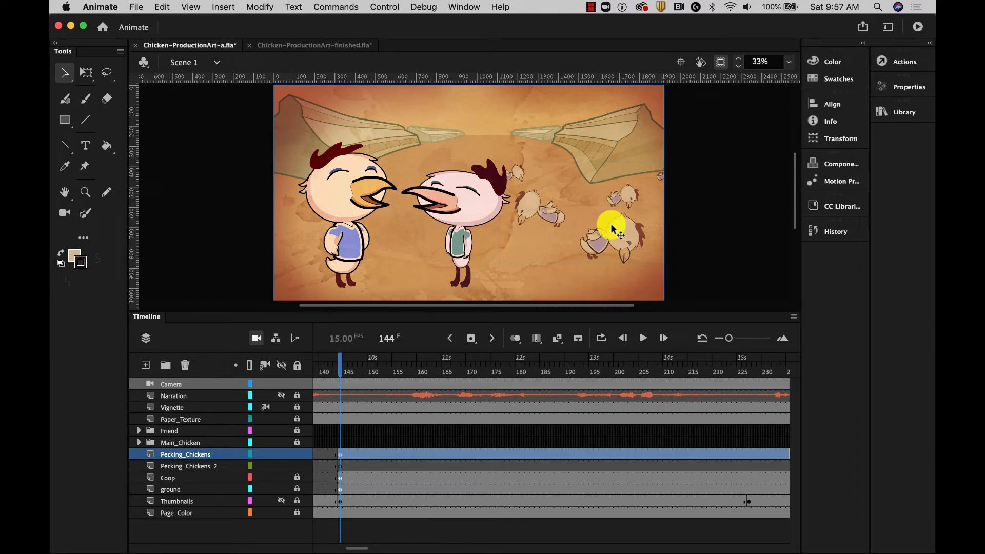
left_click(163, 8)
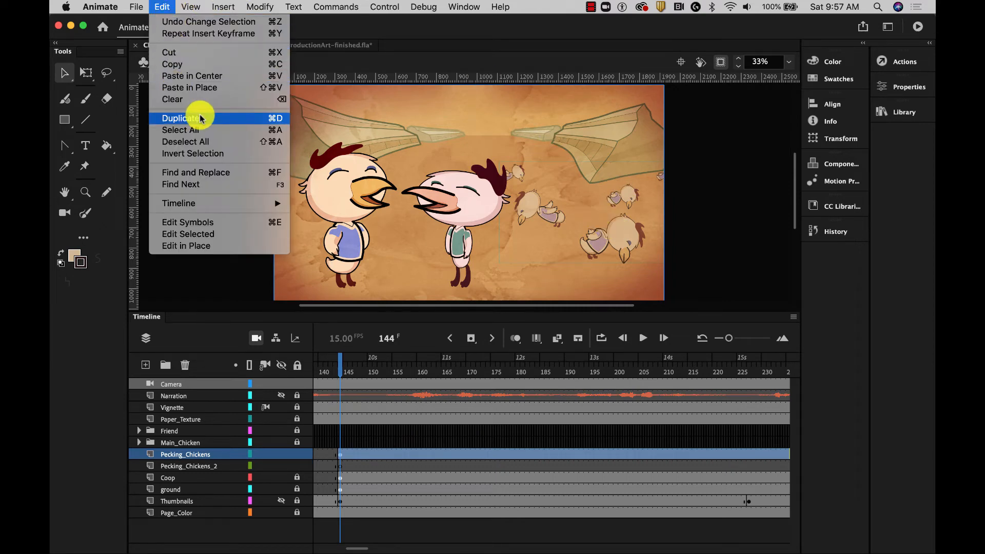
left_click(197, 65)
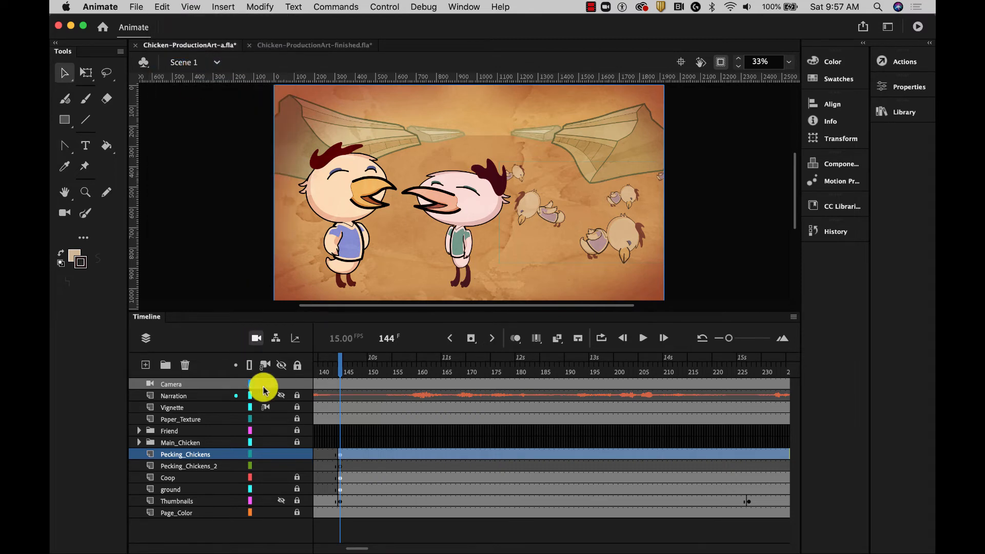
left_click(341, 467)
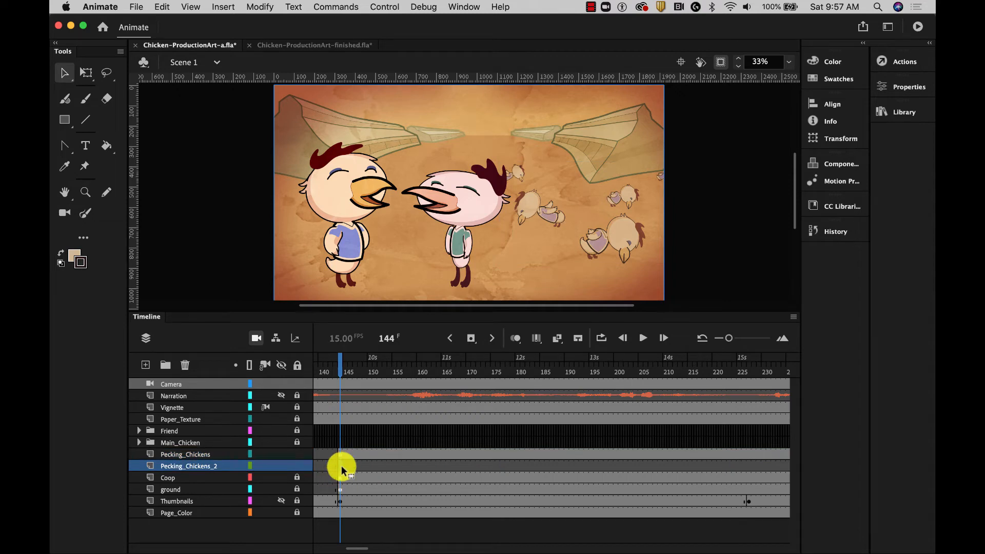
left_click(162, 6)
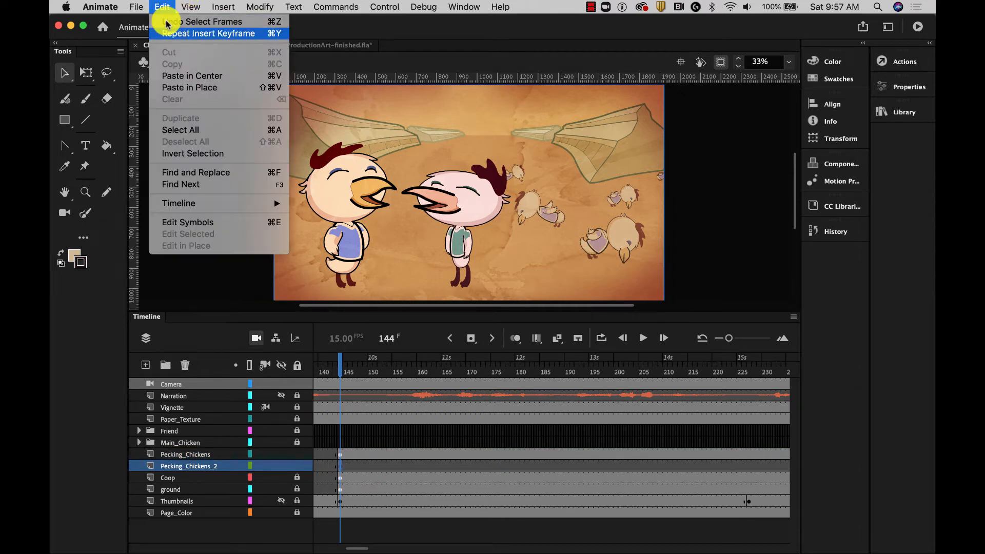
left_click(184, 77)
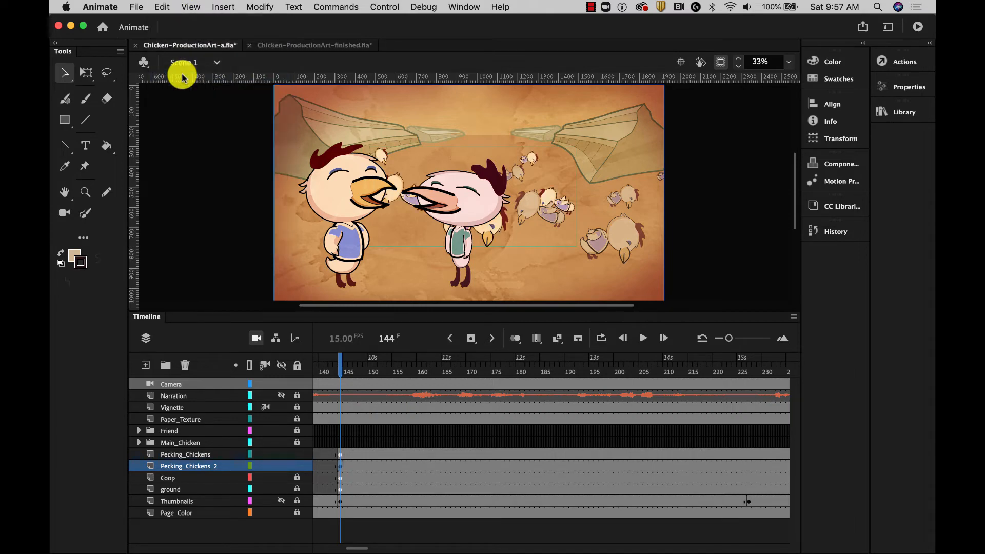
Scale the pasted chickens down to a tiny distant group and place it between the two coops, above the friend chicken's head
left_click(83, 73)
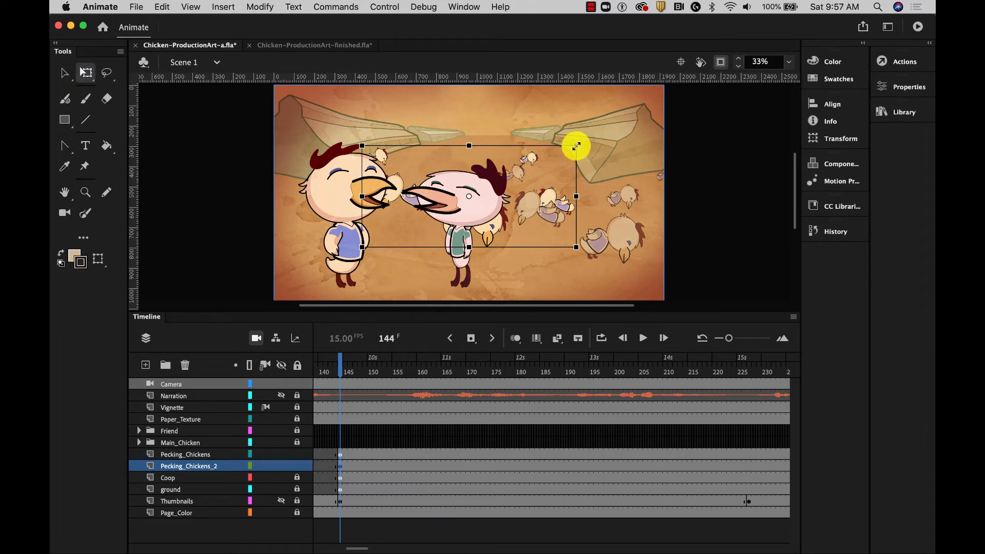
left_click_drag(576, 145, 526, 169)
left_click_drag(419, 179, 424, 132)
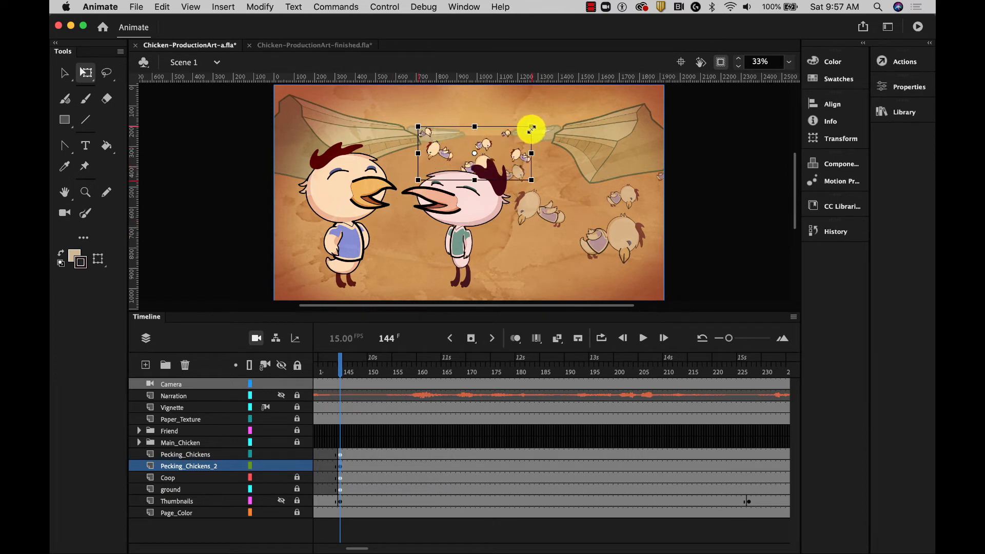
left_click_drag(530, 128, 462, 147)
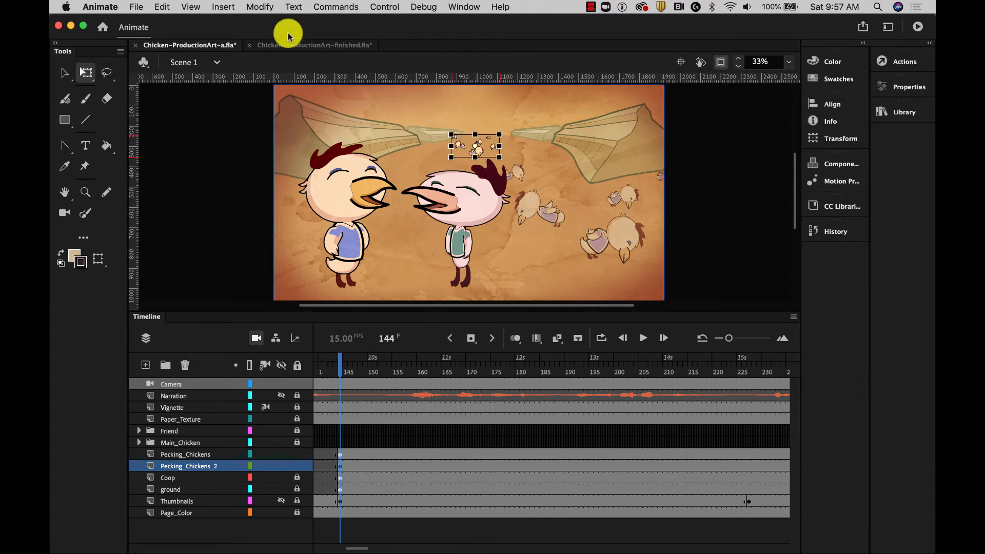
Flip the small Pecking_Chickens_2 group horizontally and nudge it slightly down and to the left
left_click(252, 7)
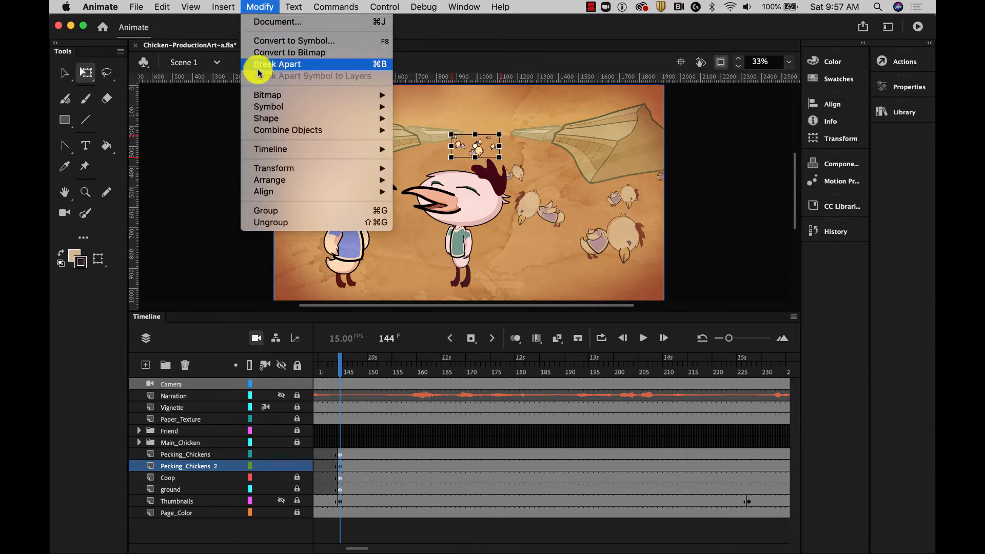
mouse_move(273, 170)
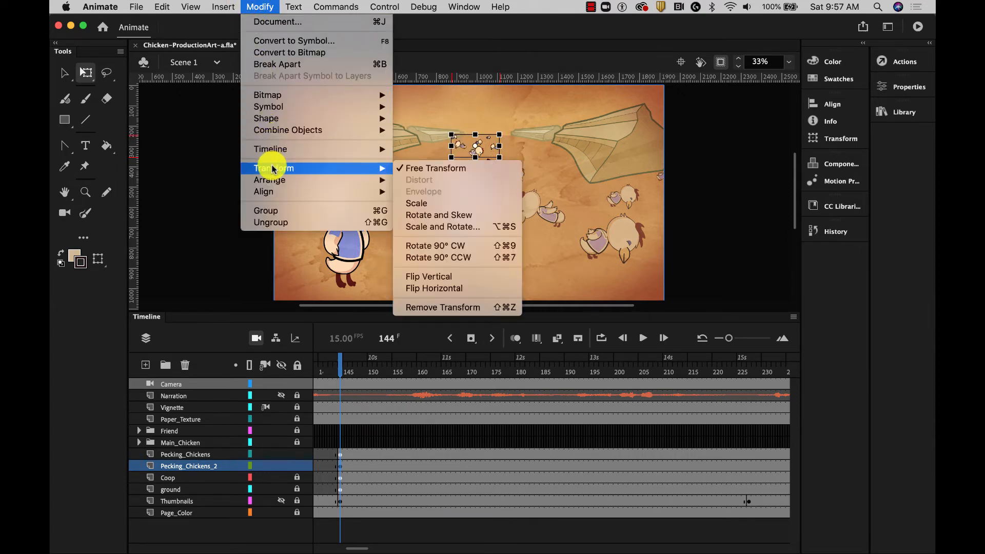
left_click(431, 289)
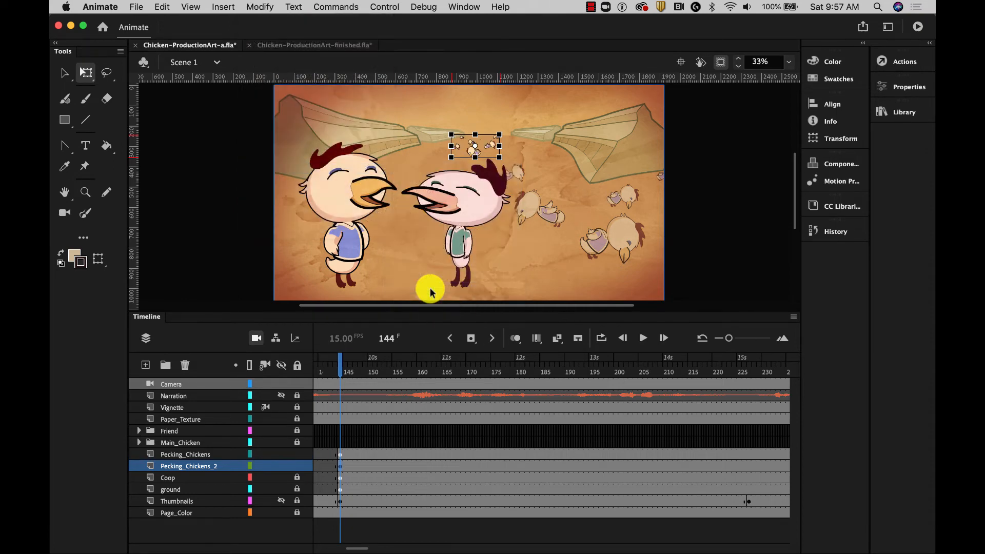
key("Down")
key("Down")
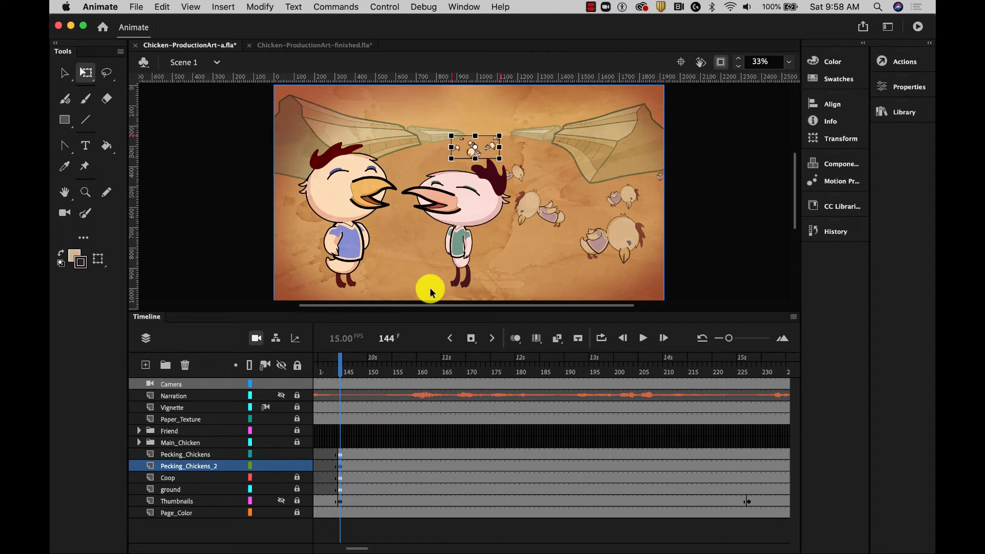
key("Left")
key("Left")
key("Down")
key("Down")
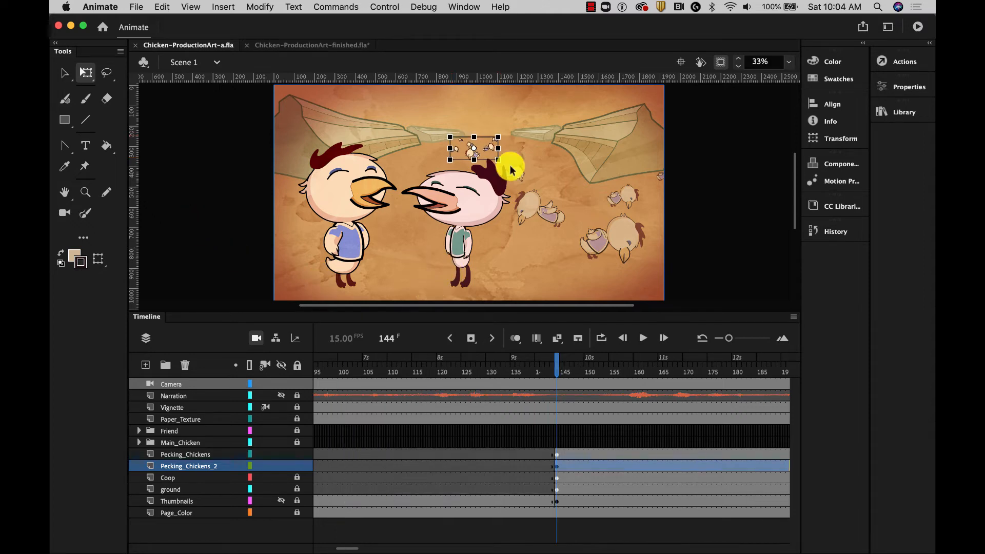
Apply a Tint color effect to the Pecking_Chickens_2 frame at frame 144
left_click(65, 73)
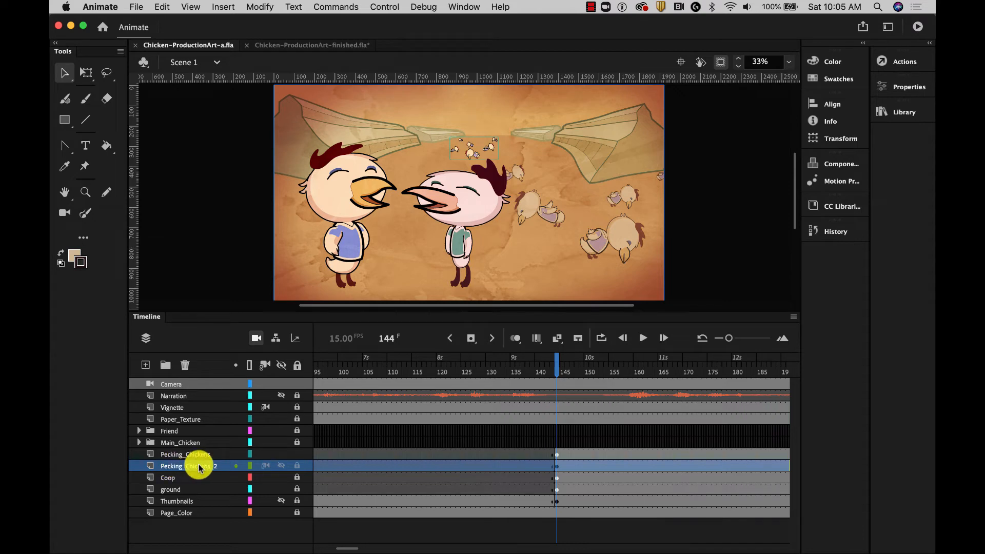
left_click(902, 88)
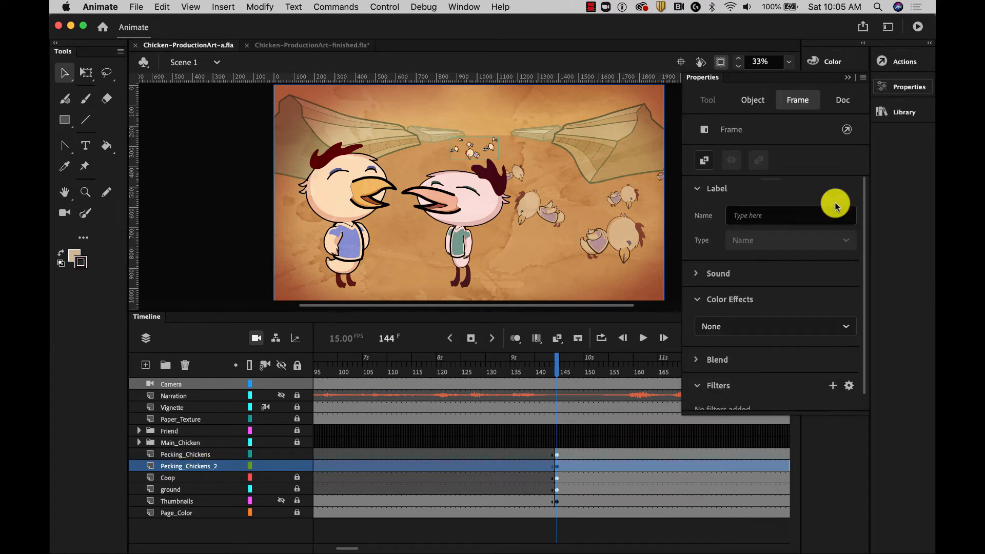
left_click(786, 330)
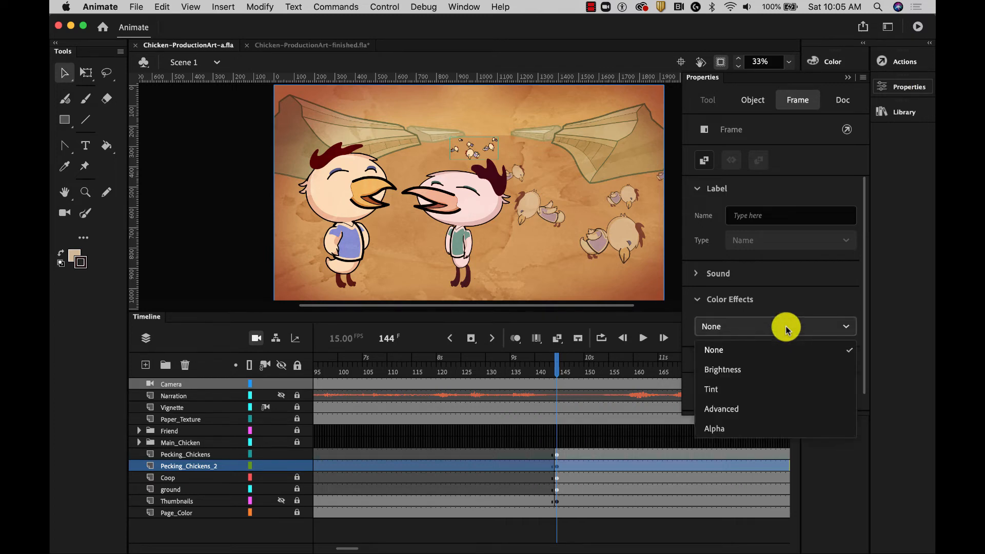
left_click(752, 392)
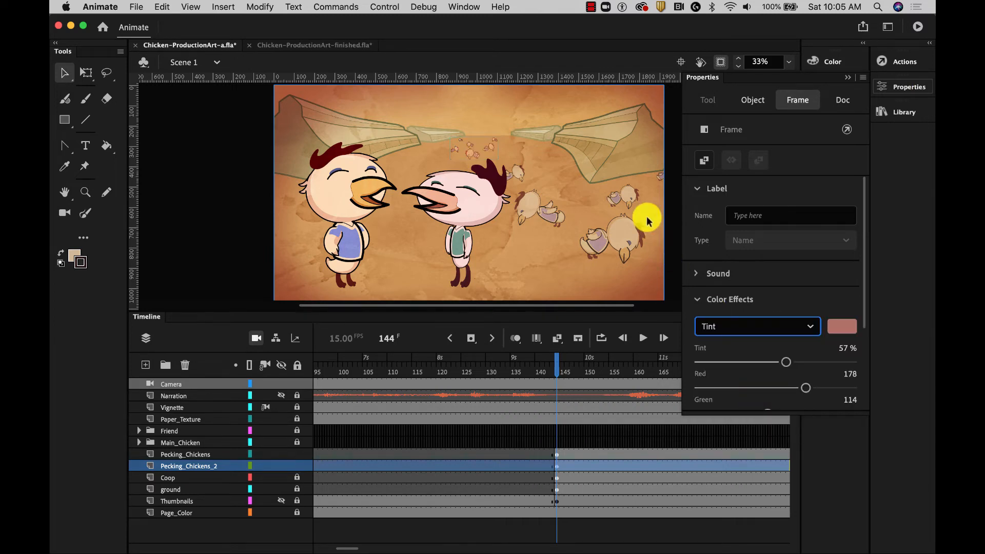
Set the Pecking_Chickens_2 frame's tint color to orange #CF9551 with a tint strength of 51%
left_click(837, 327)
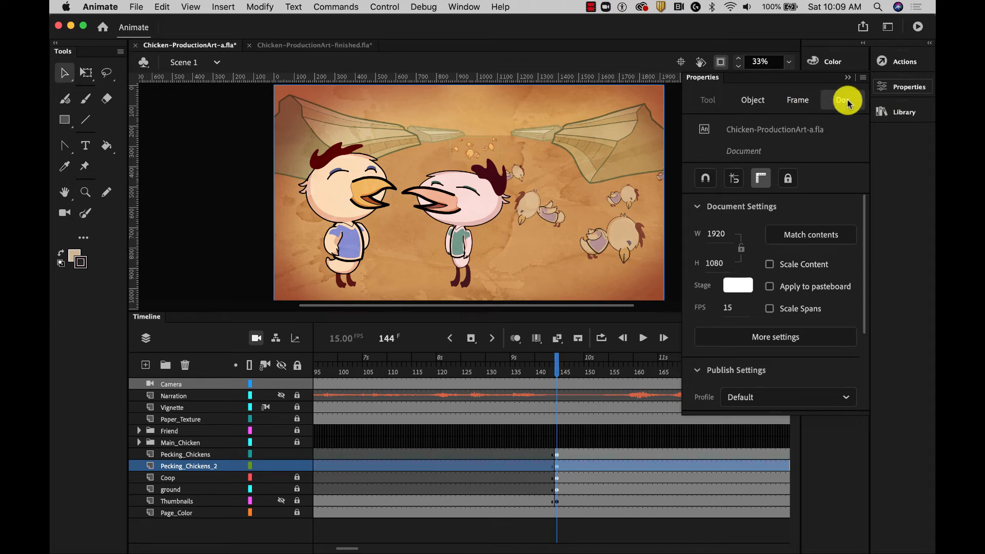
left_click(790, 99)
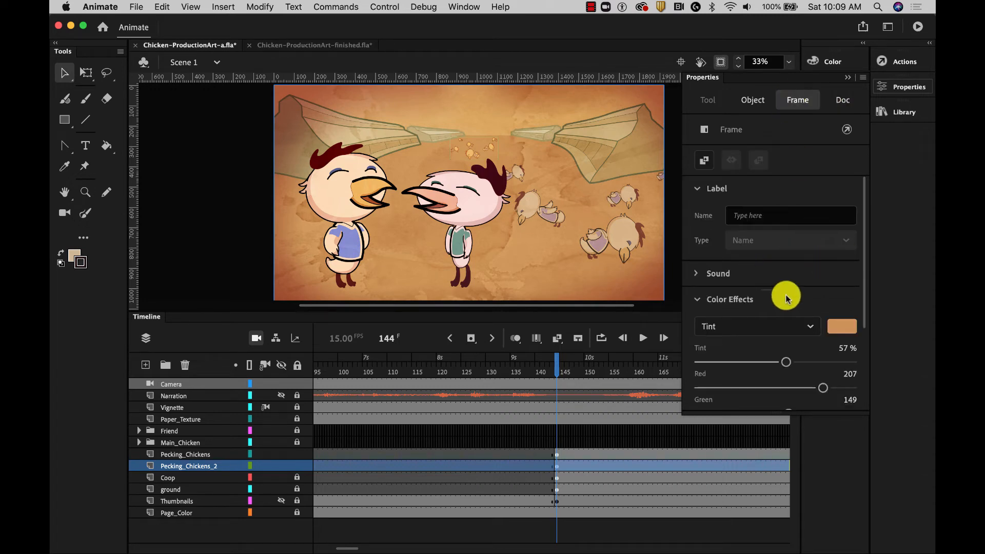
left_click_drag(864, 288, 869, 335)
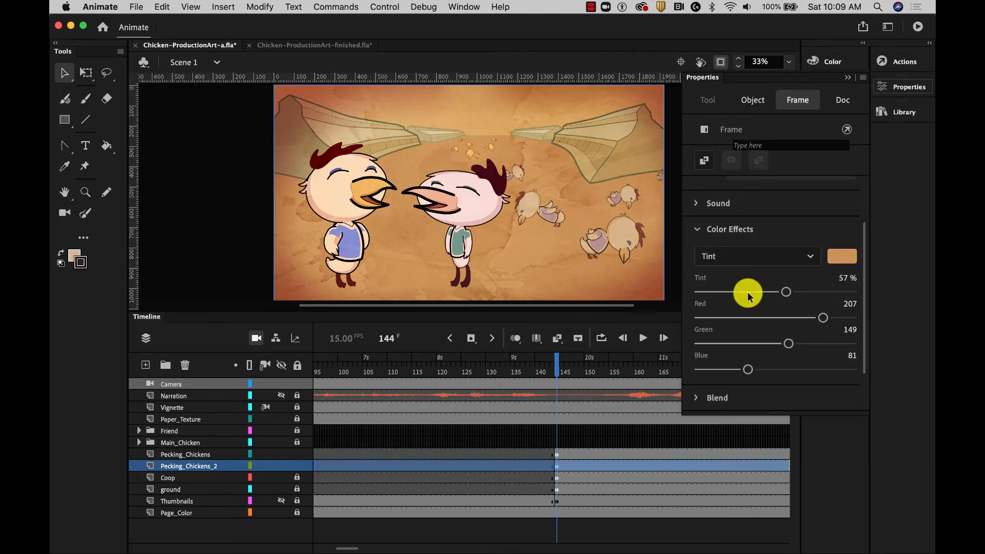
mouse_move(784, 291)
left_mouse_down()
mouse_move(723, 292)
mouse_move(827, 300)
mouse_move(752, 301)
mouse_move(777, 301)
left_mouse_up()
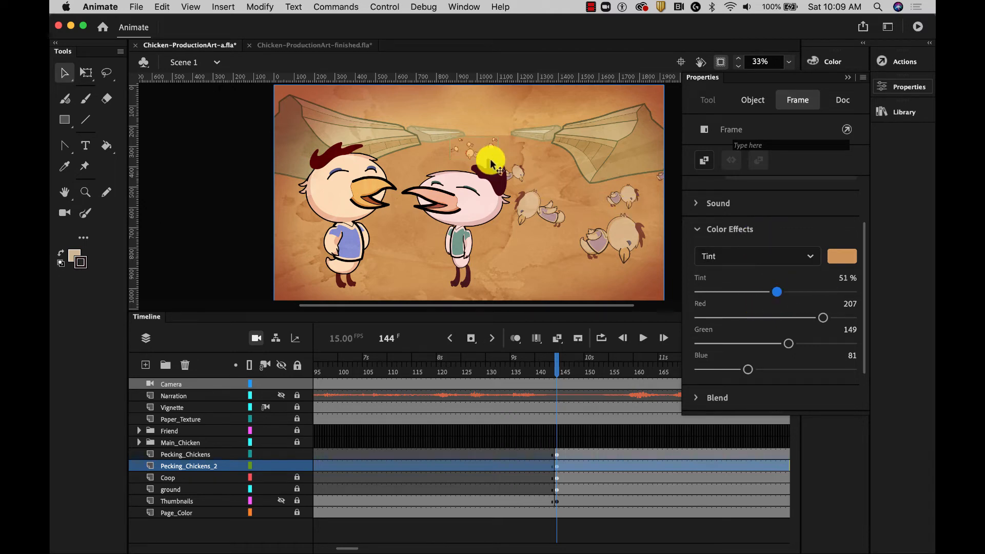
Change the Pecking_Chickens_2 tint color to grayish tan #A8947B and readjust the tint strength so the distant flock blends into the ground
left_click(843, 256)
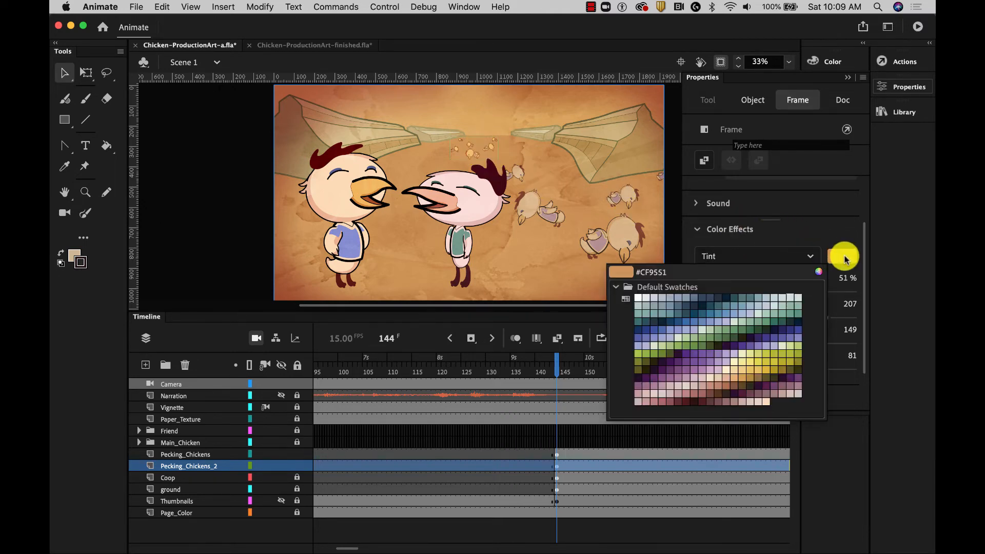
left_click(818, 272)
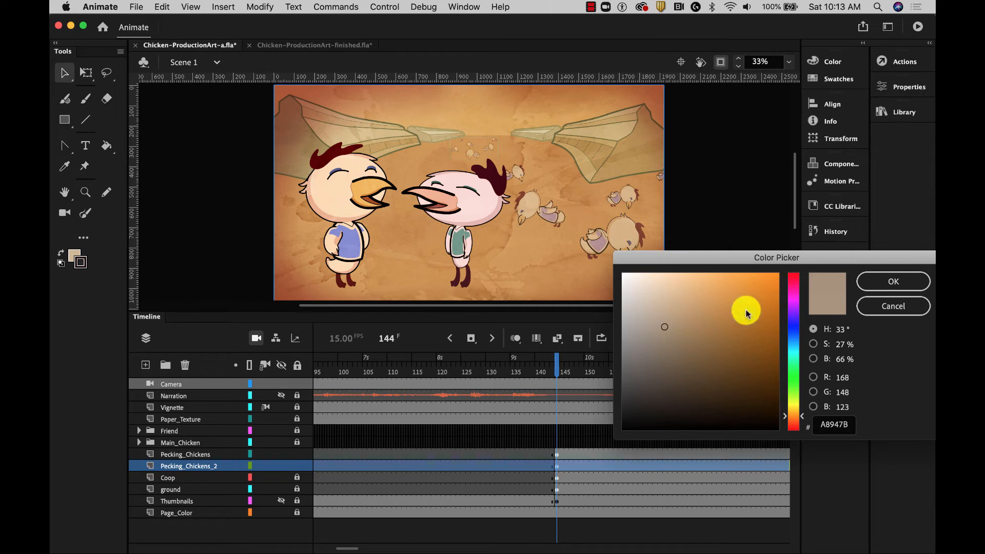
left_click(877, 282)
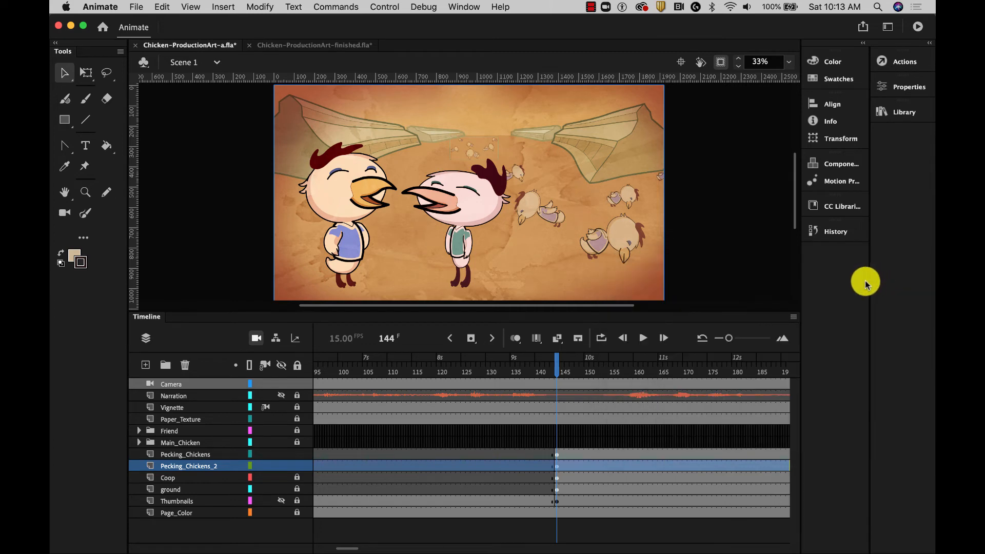
left_click(904, 83)
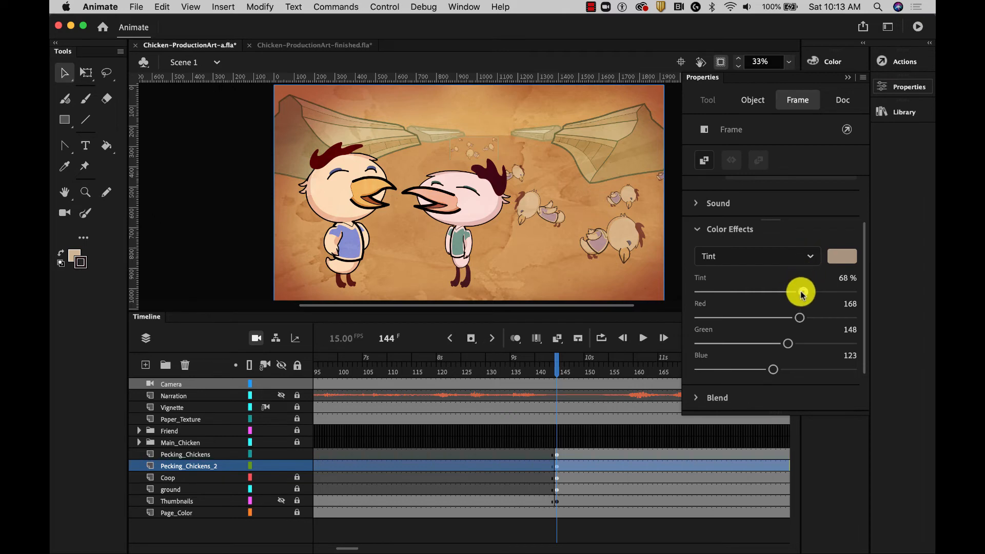
mouse_move(803, 294)
left_mouse_down()
mouse_move(781, 293)
mouse_move(809, 294)
mouse_move(783, 294)
mouse_move(798, 293)
left_mouse_up()
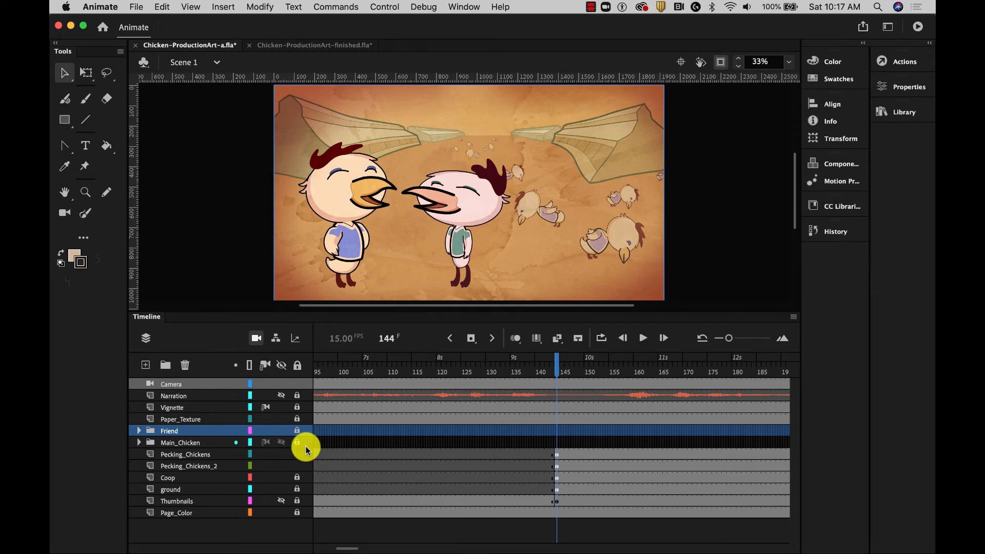
Move the keyframes of all layers in the Friend folder from frame 144 to frame 160
left_click(138, 430)
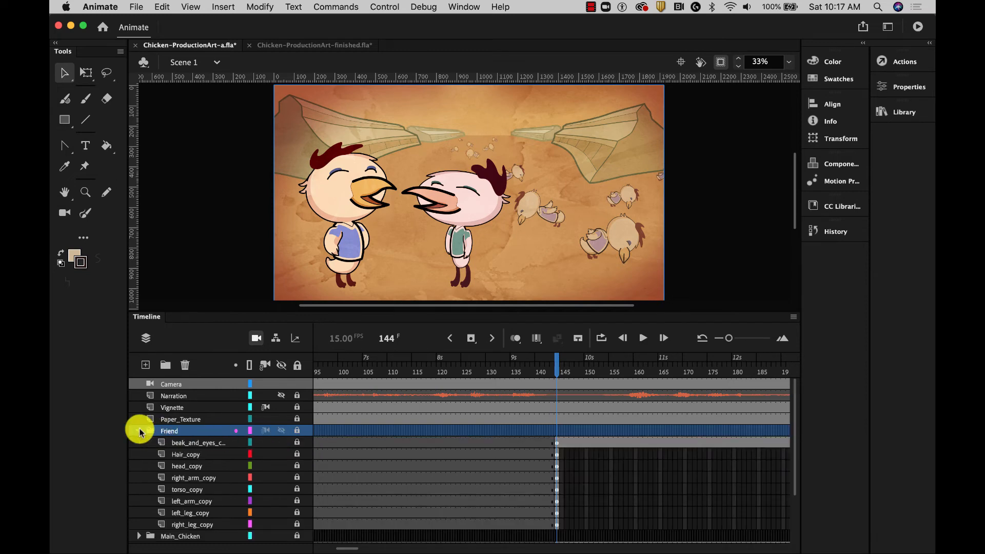
left_click(557, 444)
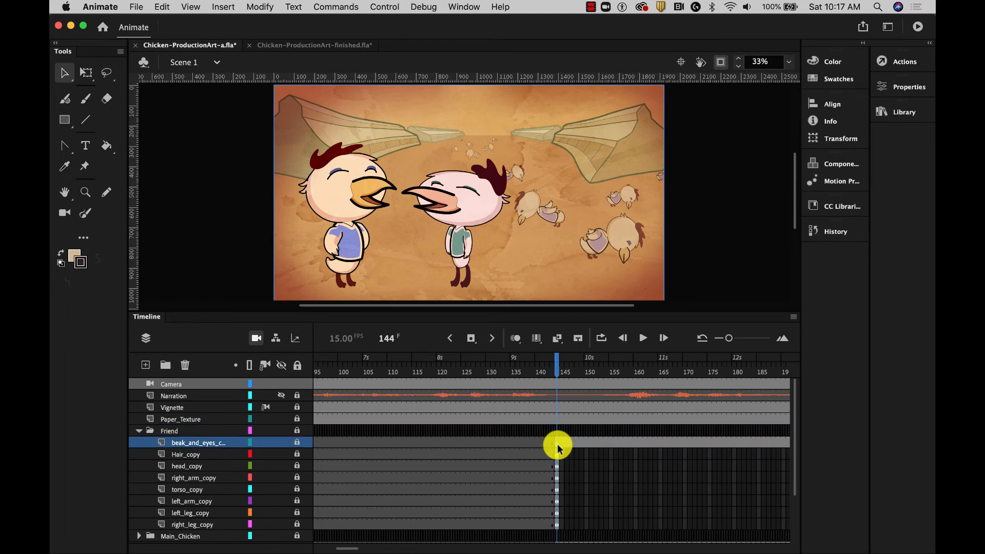
left_click(557, 524)
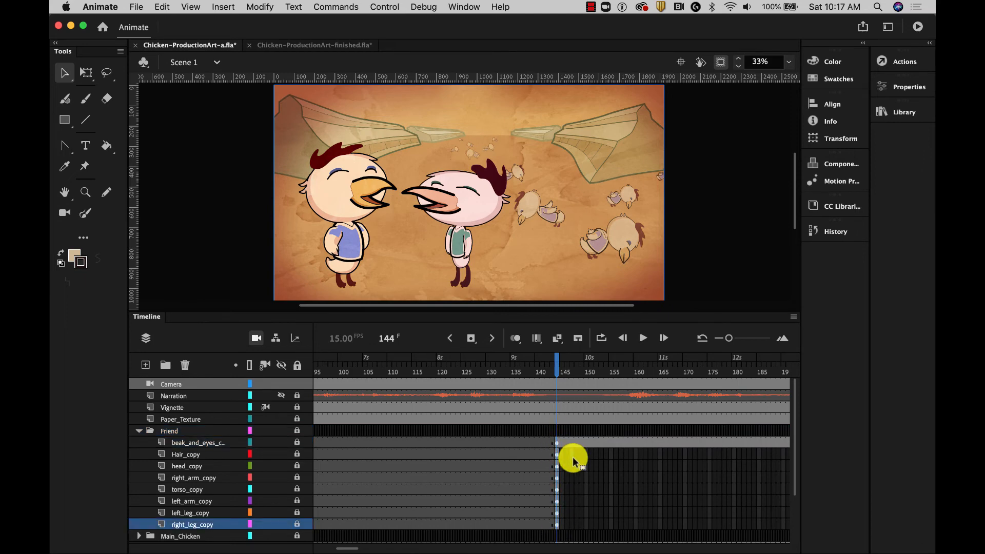
left_click(556, 442)
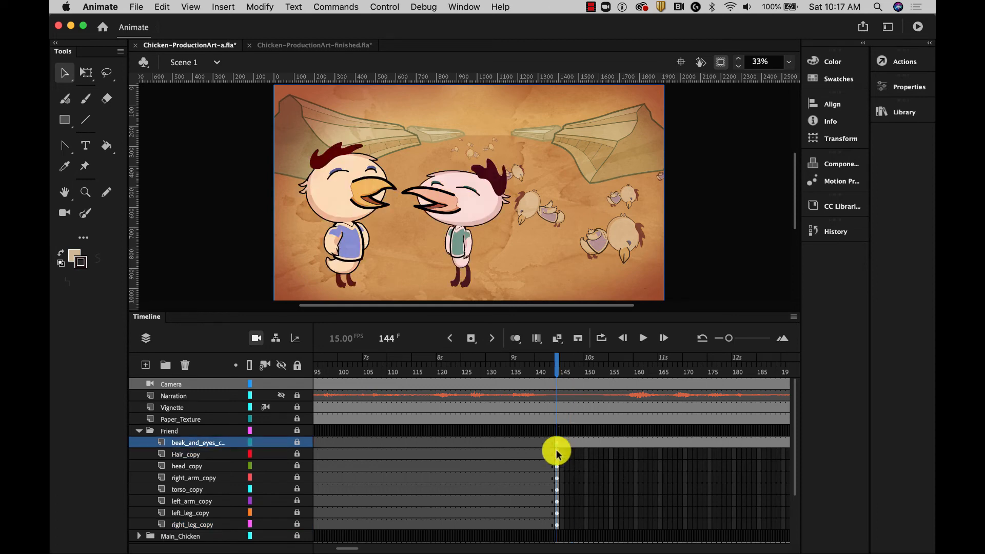
left_click(556, 523)
left_click(582, 490)
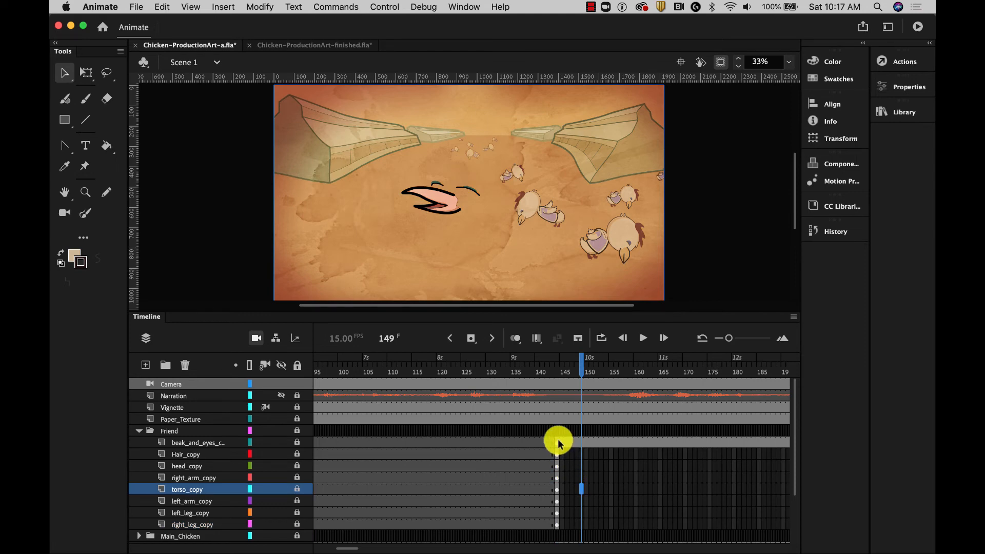
left_click_drag(556, 442, 635, 530)
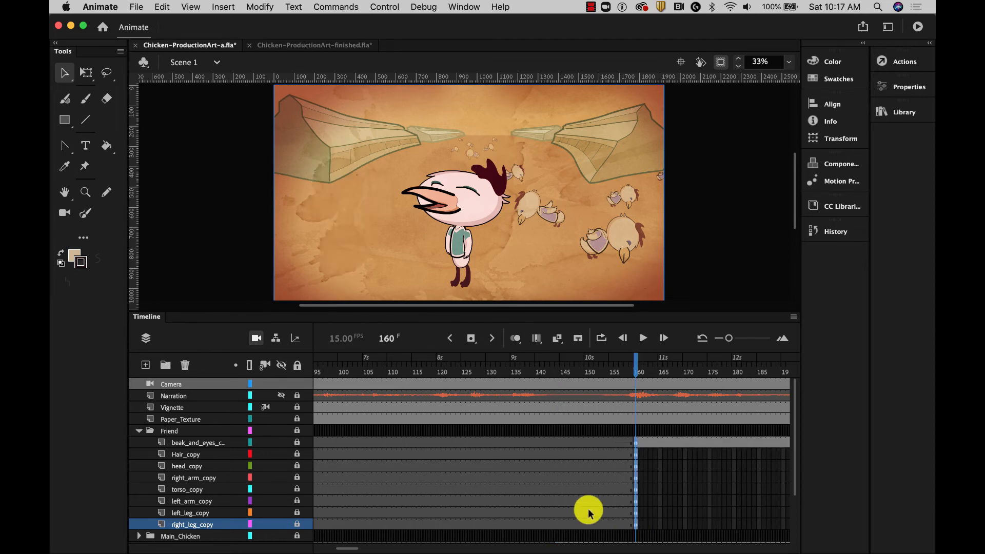
left_click(138, 431)
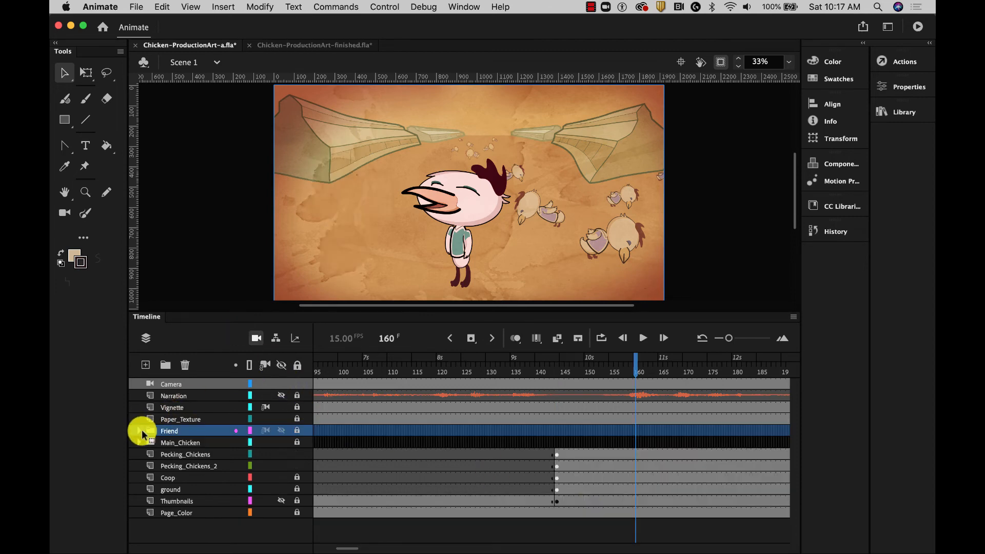
mouse_move(633, 368)
left_mouse_down()
mouse_move(560, 369)
mouse_move(638, 373)
left_mouse_up()
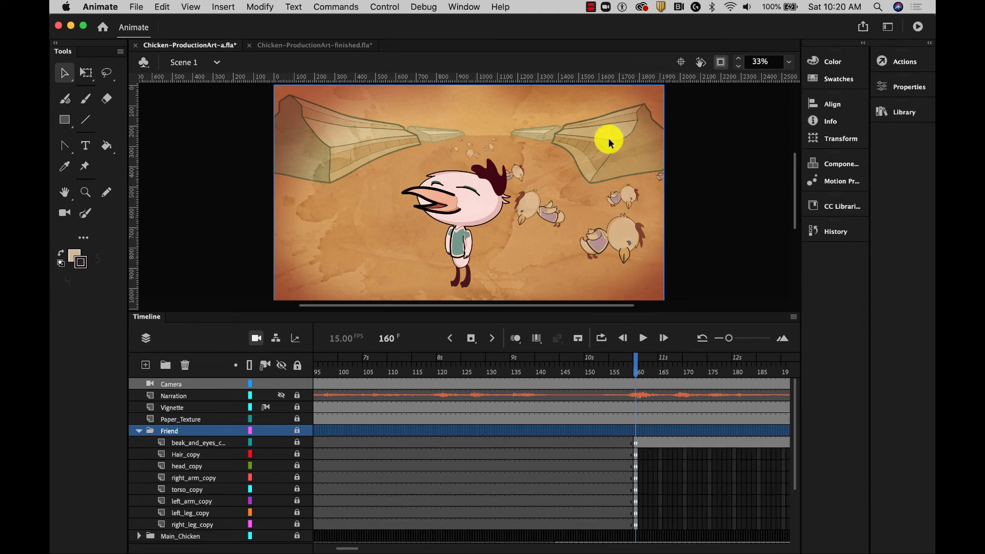
Add a new layer above Narration and name it Markers
left_click(164, 385)
left_click(146, 369)
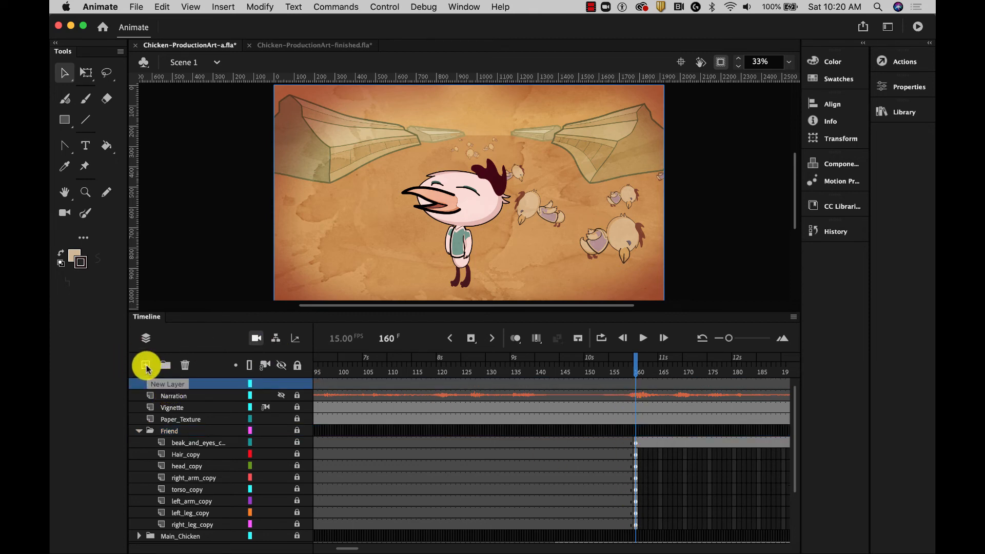
double_click(173, 382)
type("M")
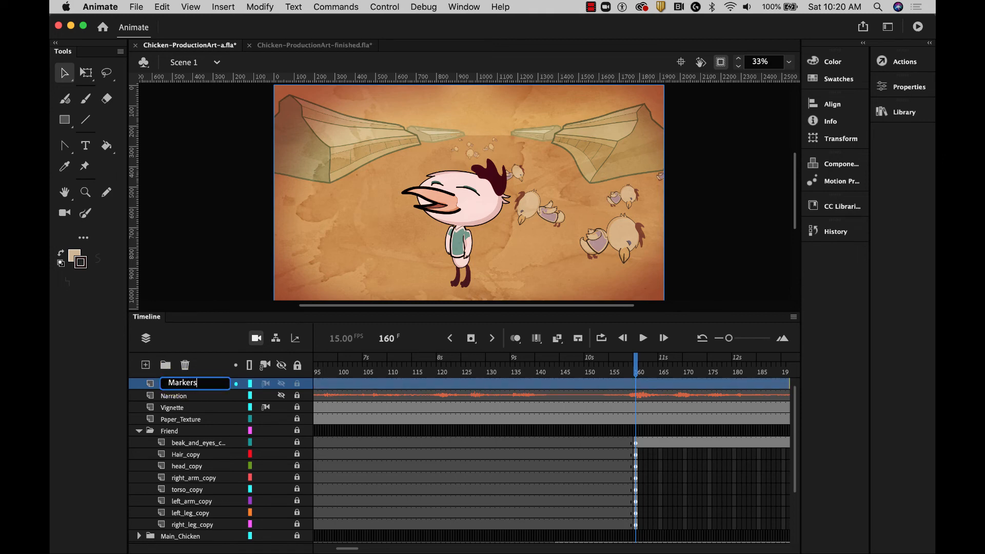
type("arkers")
key("Return")
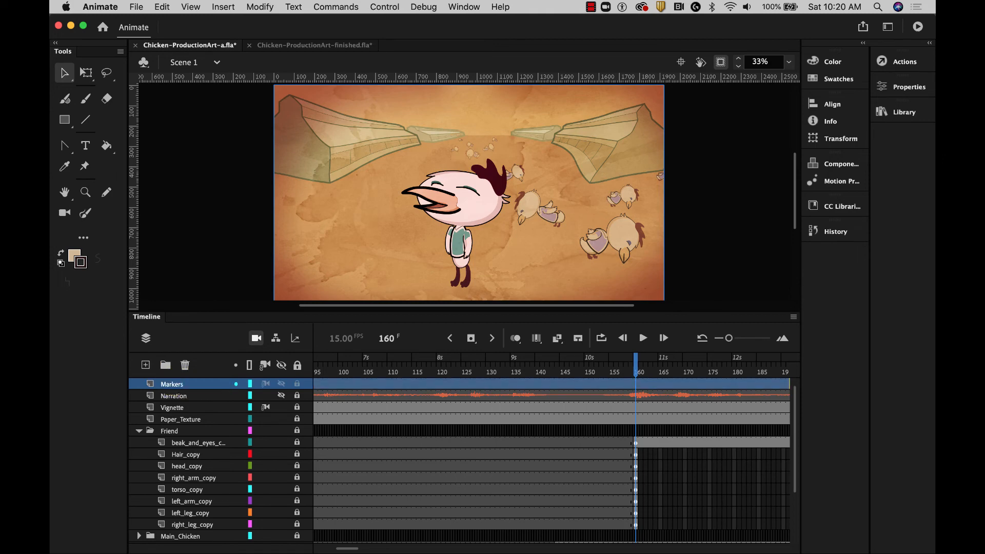
Insert a keyframe at frame 160 of the Markers layer and label it "Friend Shows Up"
right_click(634, 383)
mouse_move(697, 255)
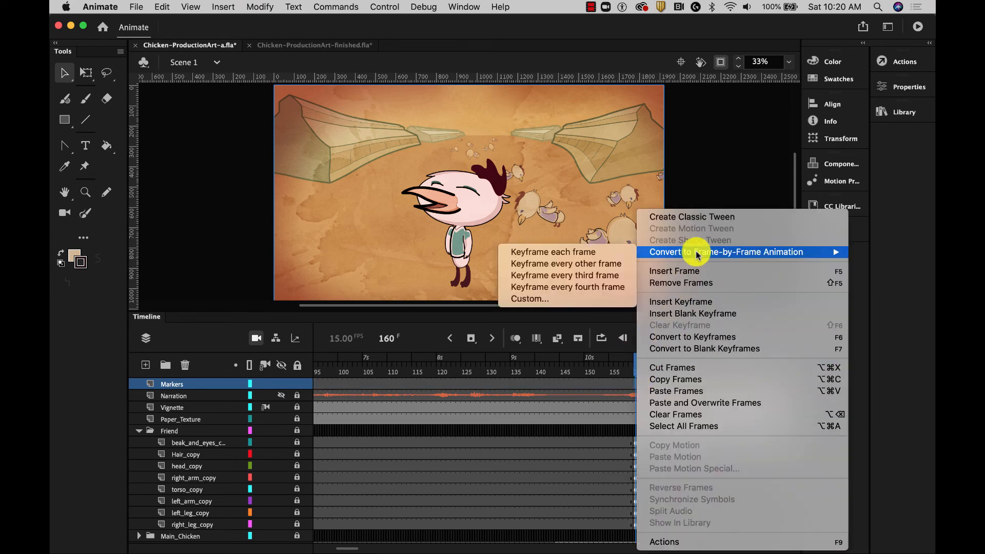
left_click(685, 302)
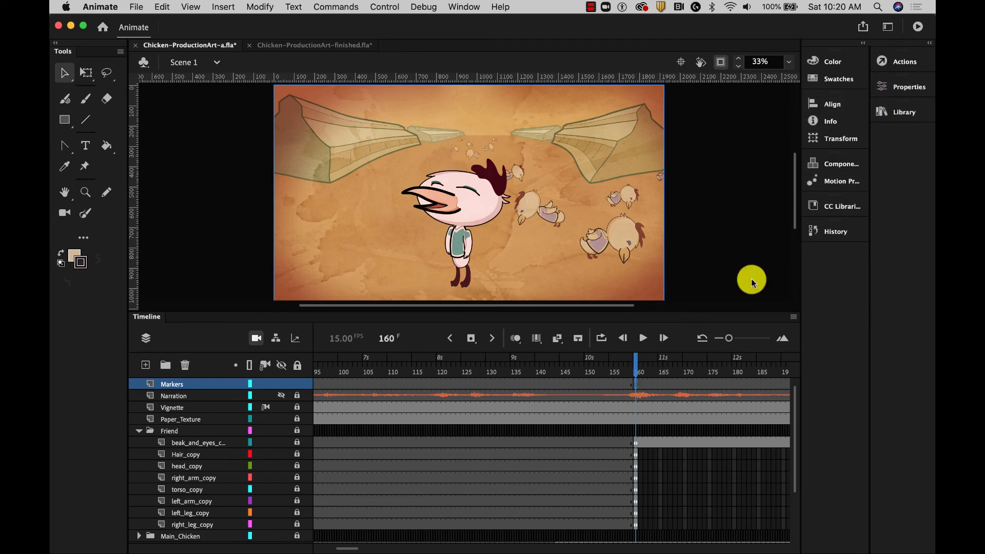
left_click(903, 87)
left_click(740, 215)
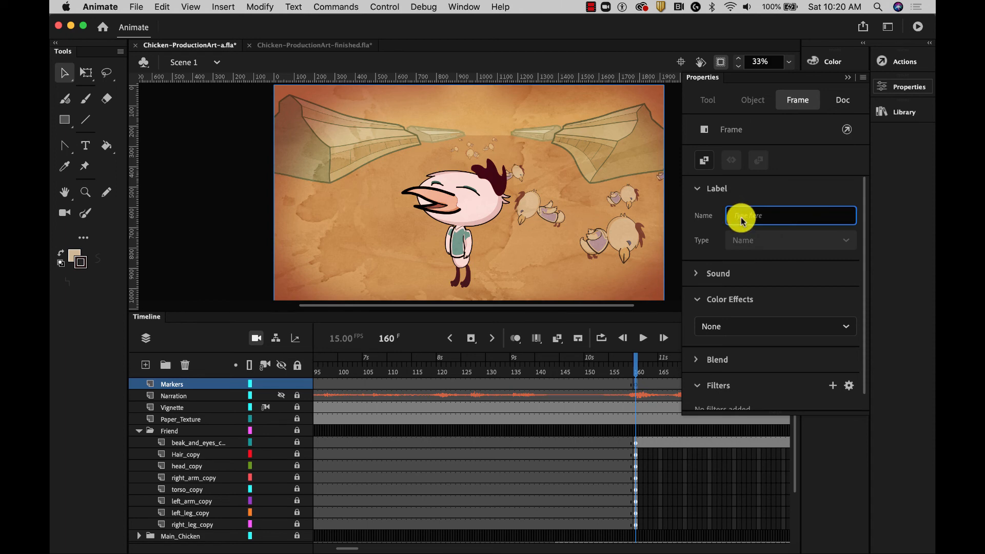
type("Friend Shows Up")
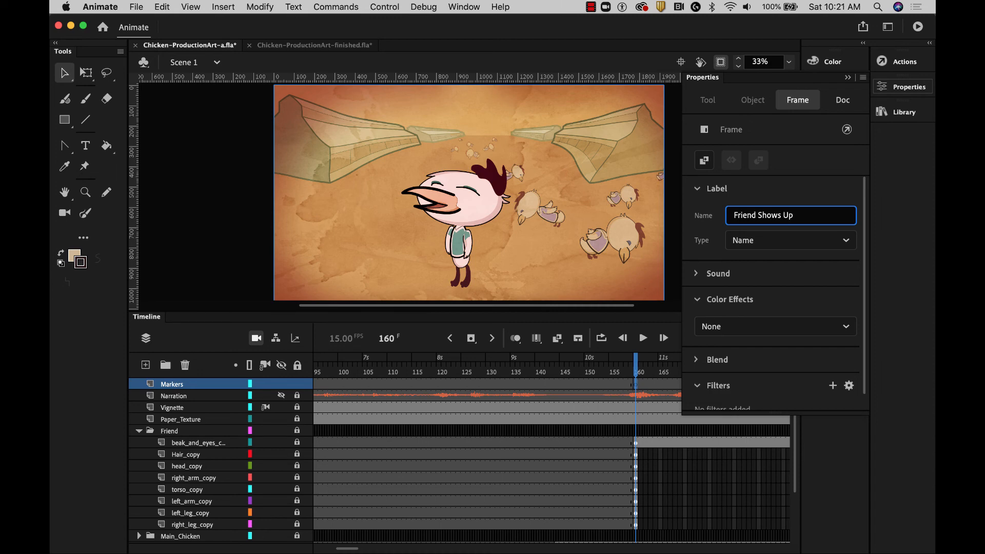
key("Return")
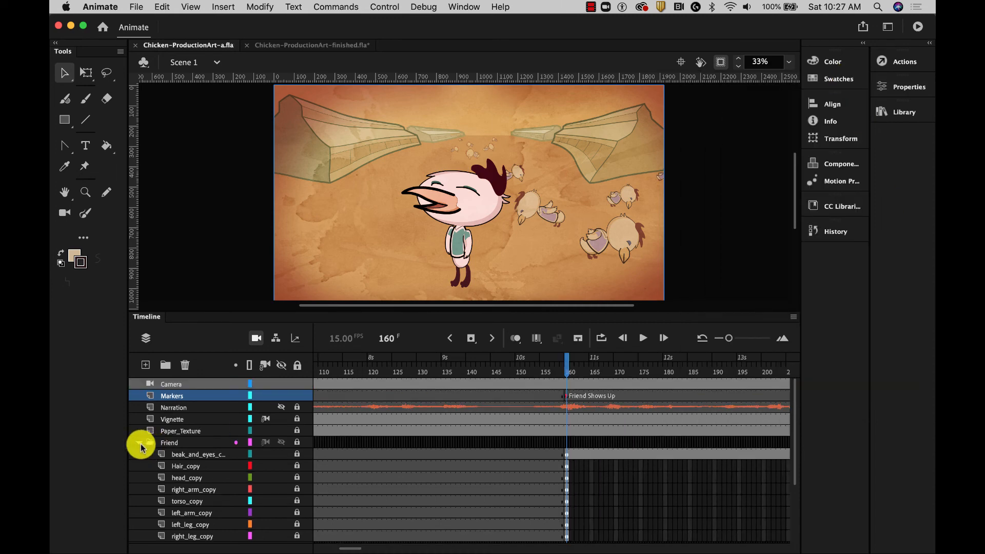
Move the Pecking_Chickens and Pecking_Chickens_2 keyframes from frame 144 to frame 160, aligned with the Friend Shows Up marker
left_click(140, 444)
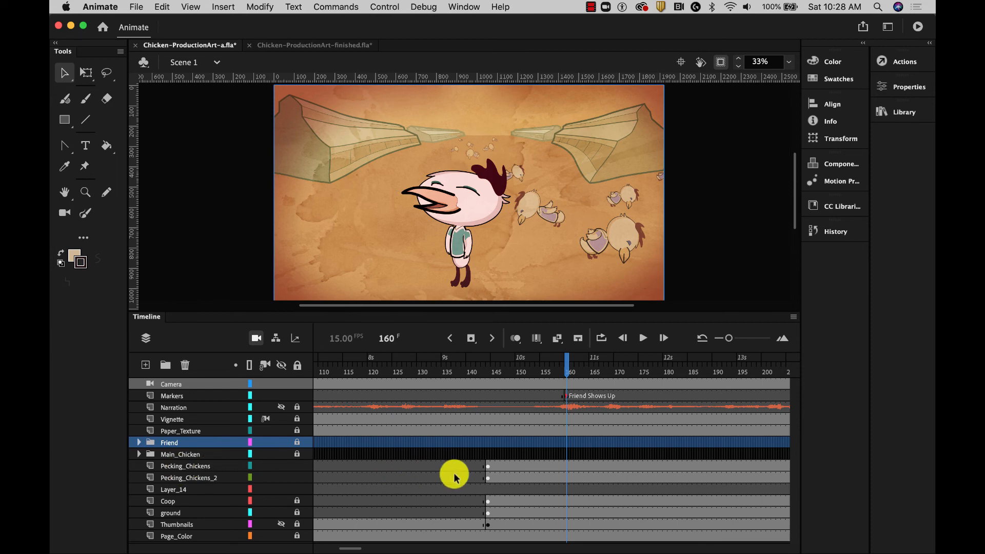
left_click(486, 470)
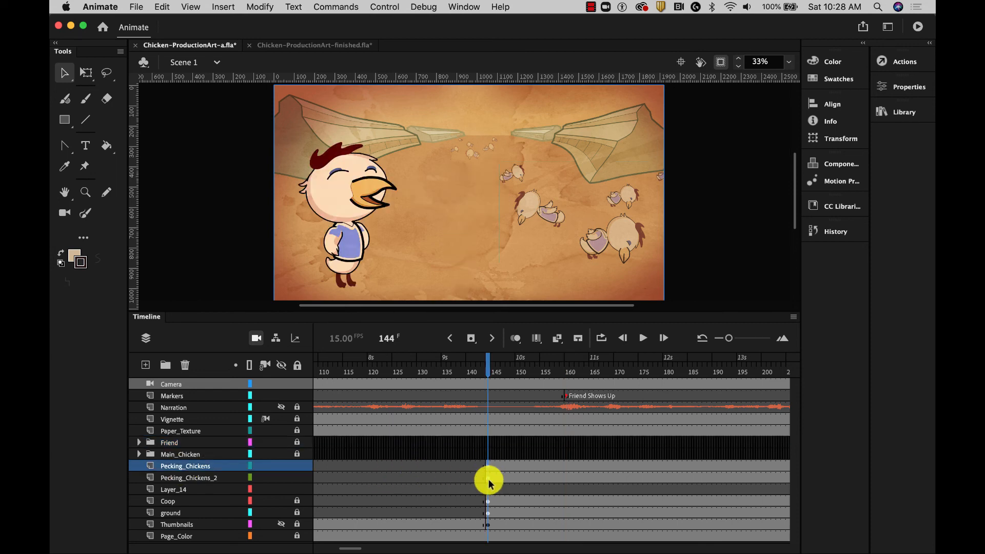
left_click(489, 481)
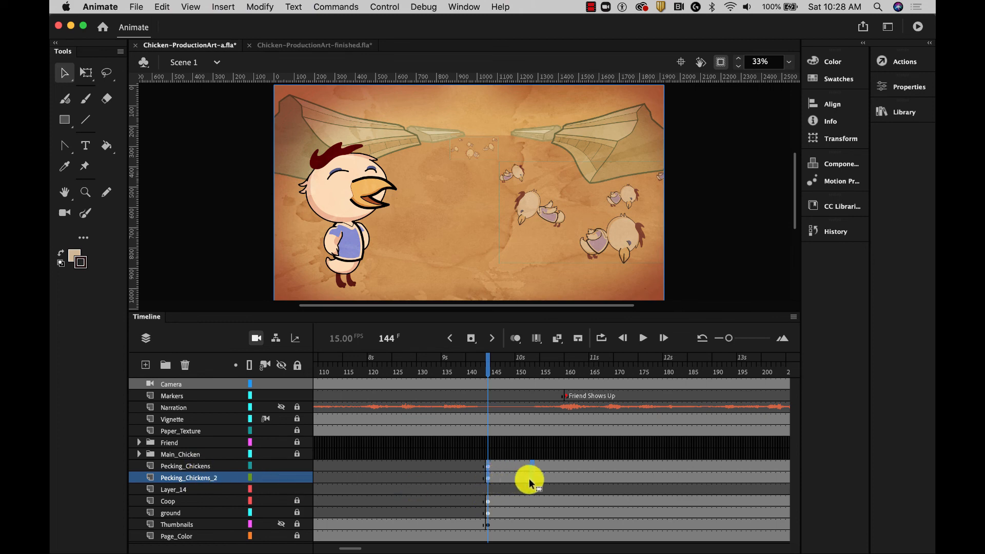
left_click_drag(530, 481, 564, 478)
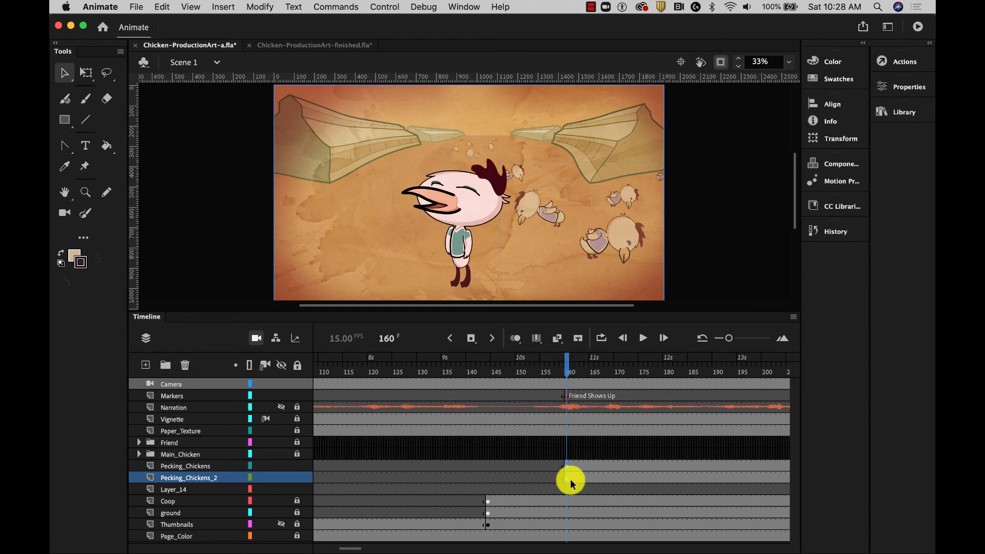
Extend all layers in the Main_Chicken folder, from beak_and_eyes to right_leg, by inserting frames up to frame 160
left_click(220, 454)
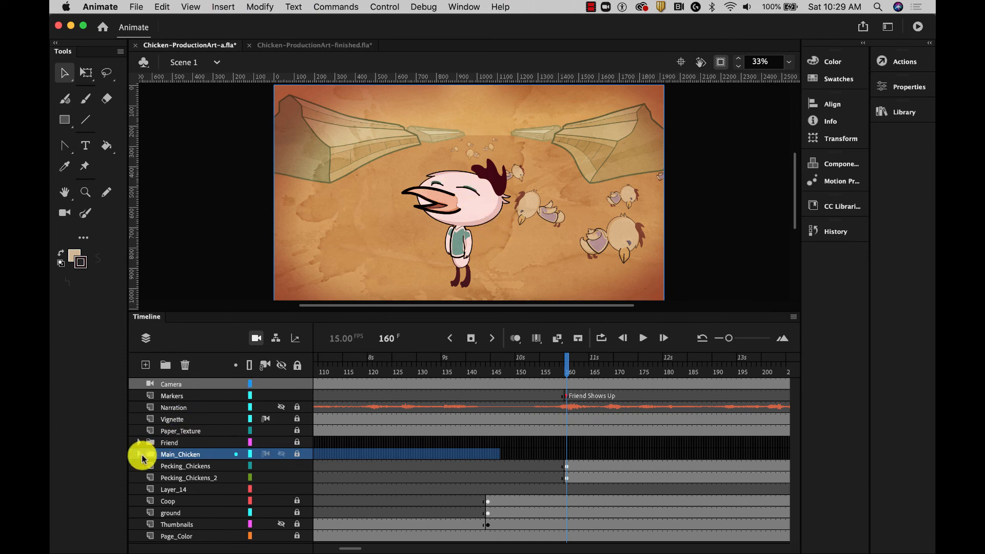
left_click(139, 455)
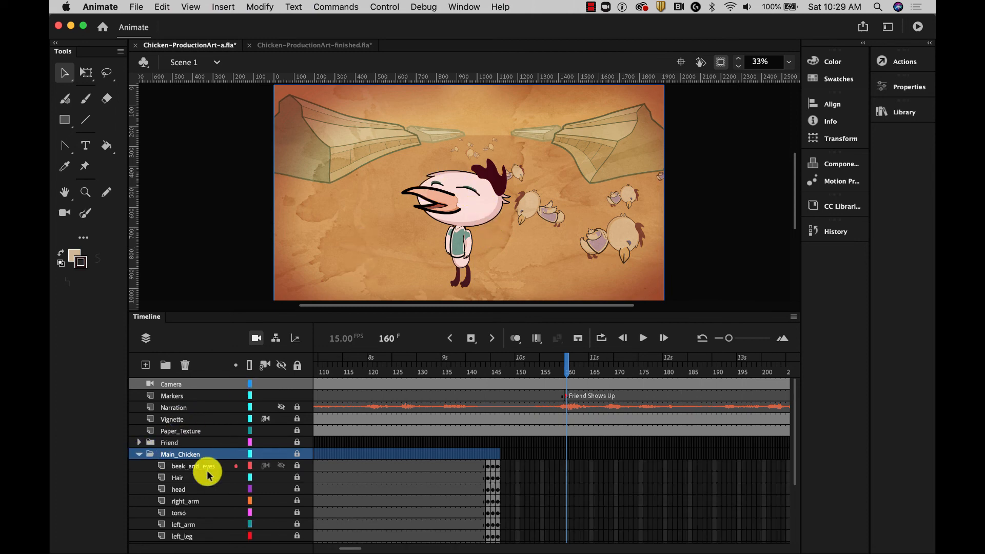
scroll(523, 507, "down", 2)
scroll(525, 508, "down", 4)
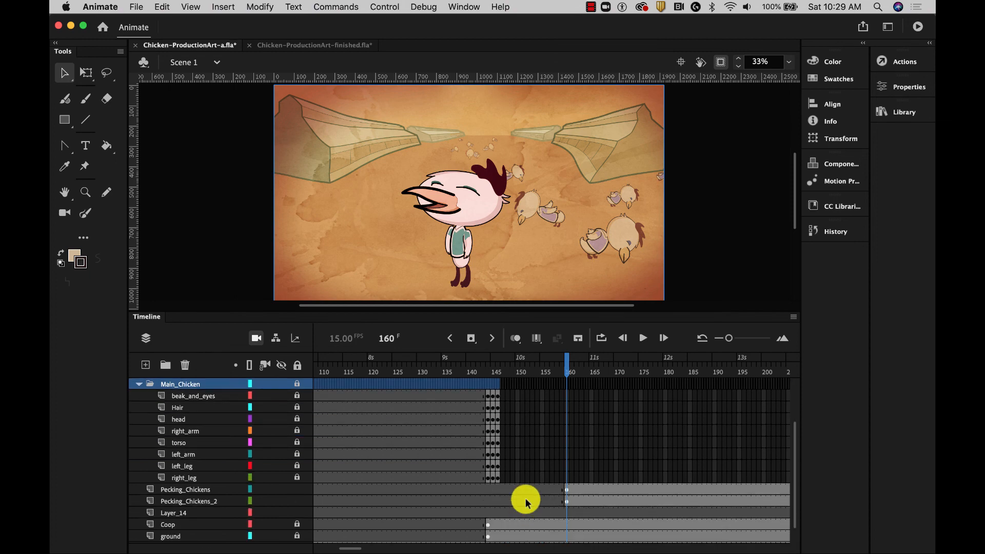
left_click(566, 394)
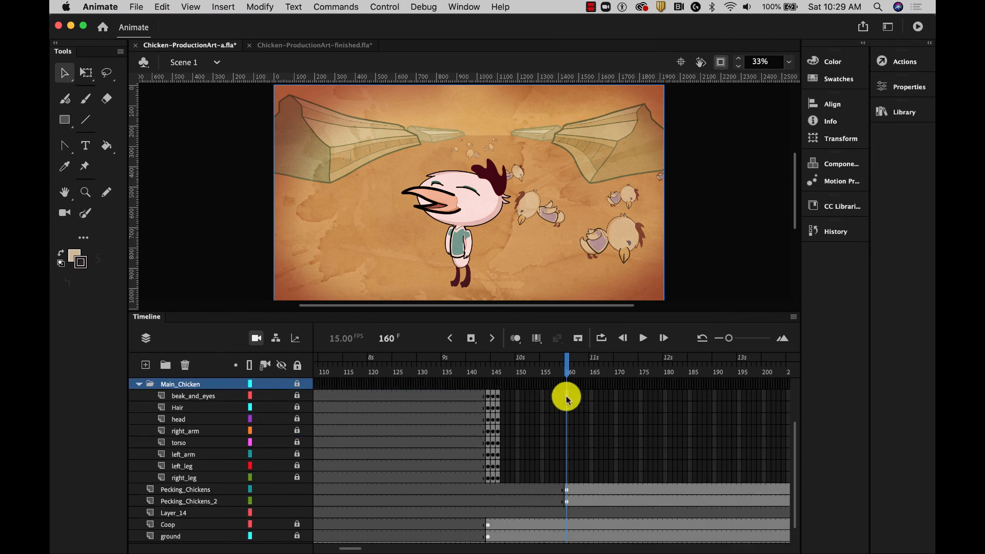
left_click_drag(566, 454, 566, 478)
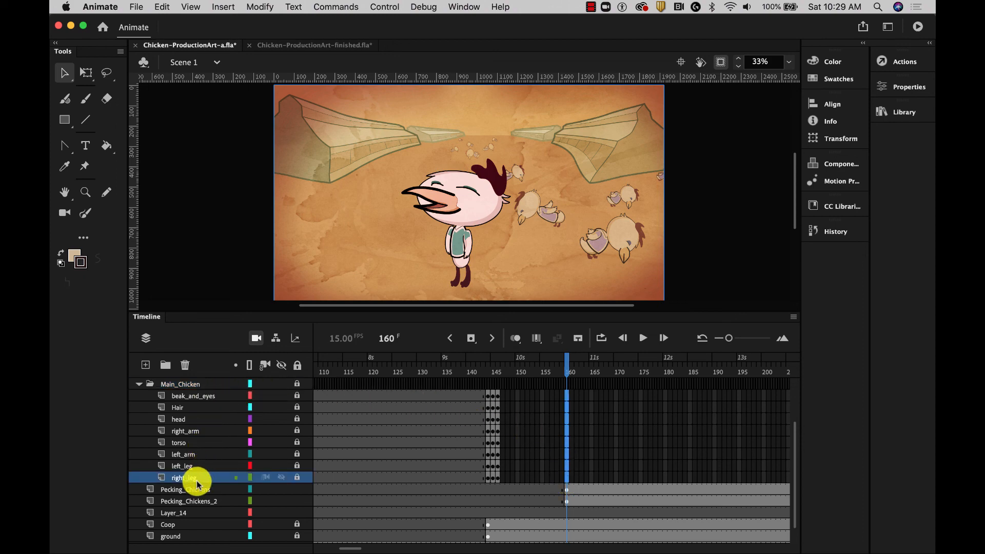
right_click(568, 399)
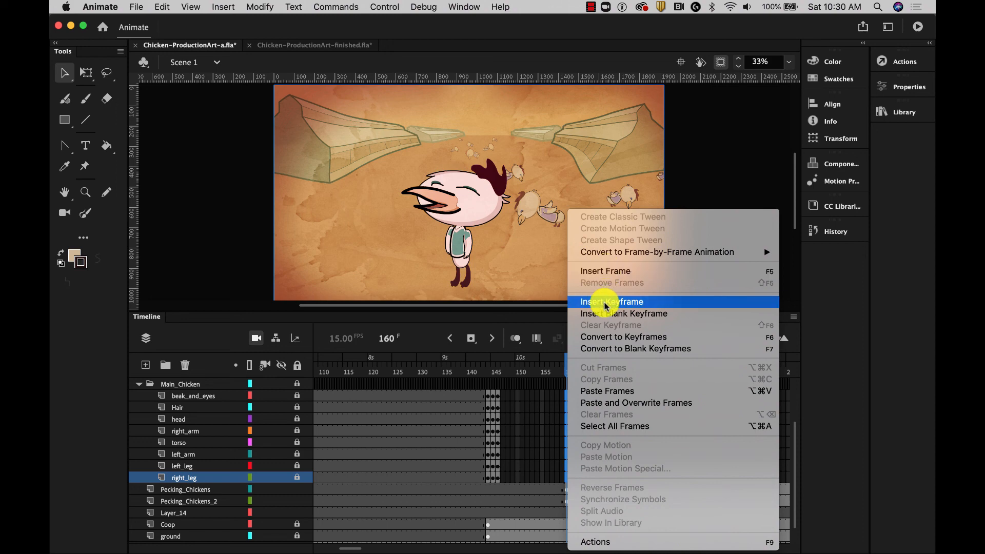
left_click(605, 273)
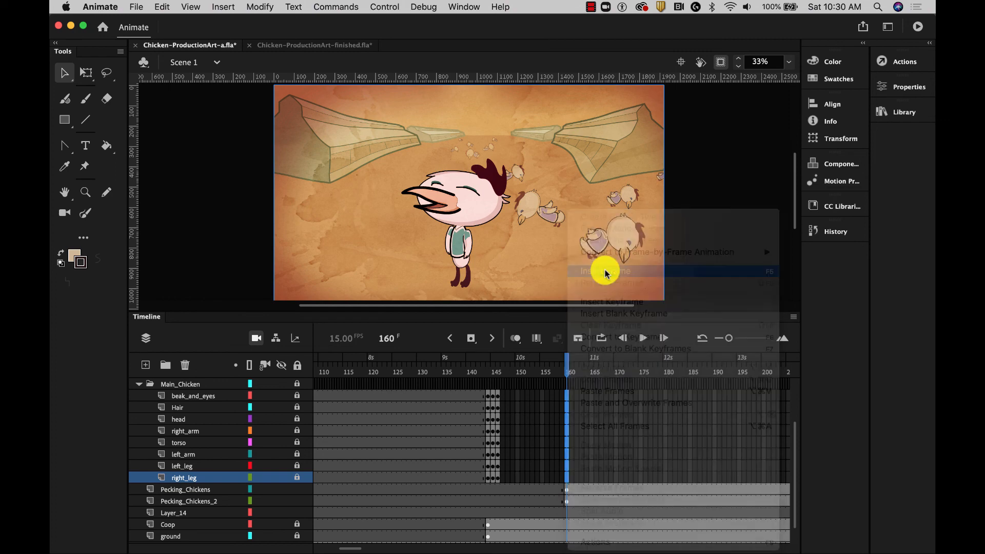